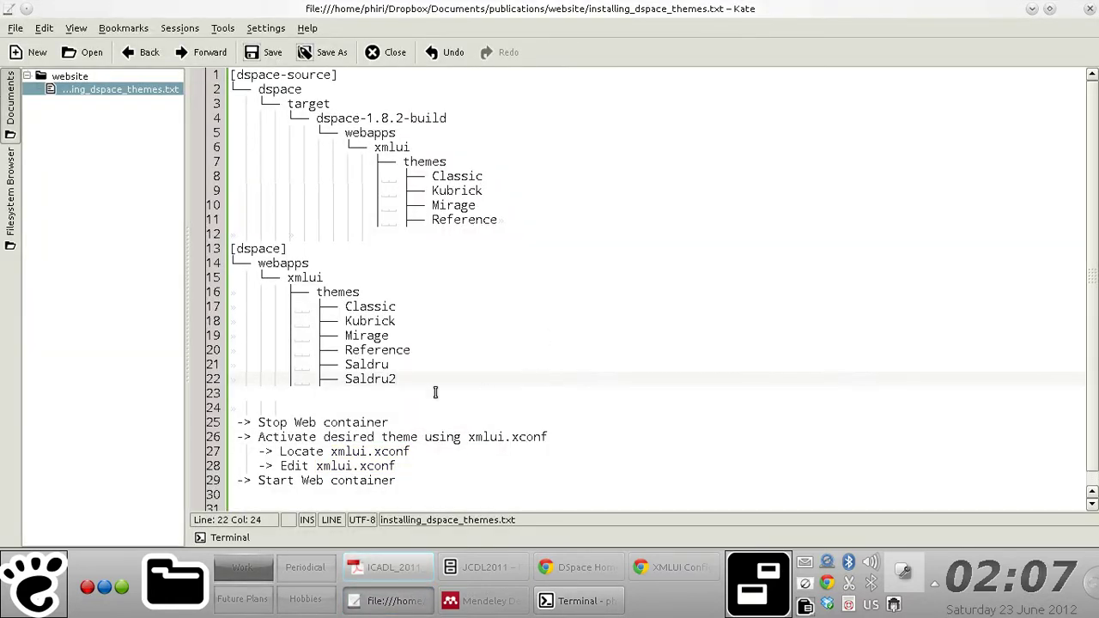
Review the theme lines 8–11 in the Kate notes, then bring the DSpace Home page forward.
{"action": "left_click", "coordinate": [436, 393]}
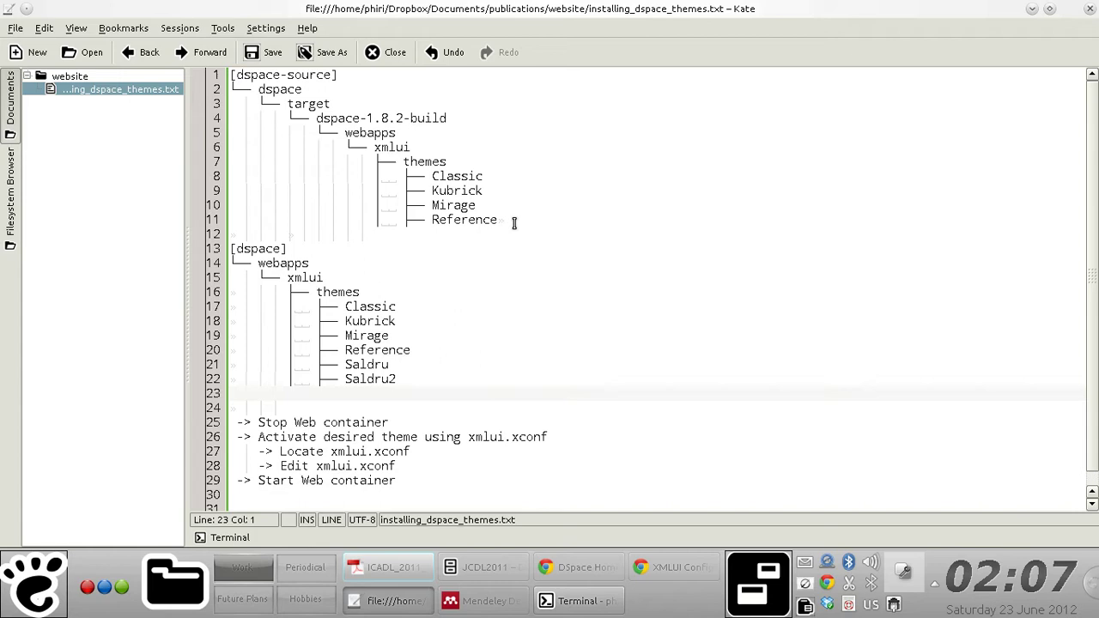
{"action": "left_click_drag", "start_coordinate": [514, 222], "coordinate": [173, 170]}
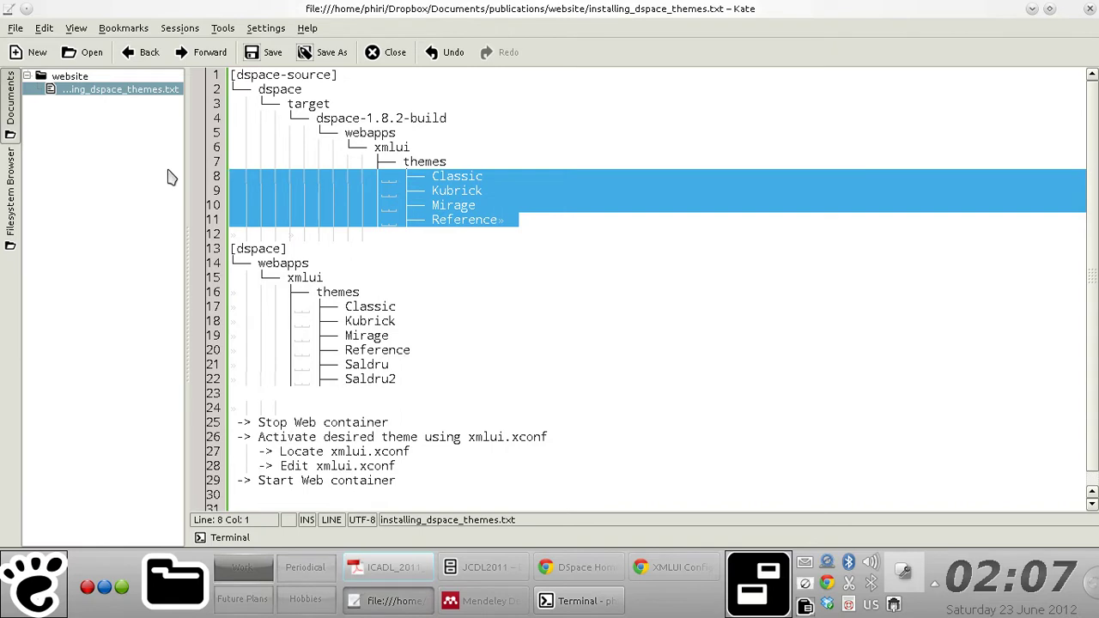
{"action": "left_click", "coordinate": [316, 192]}
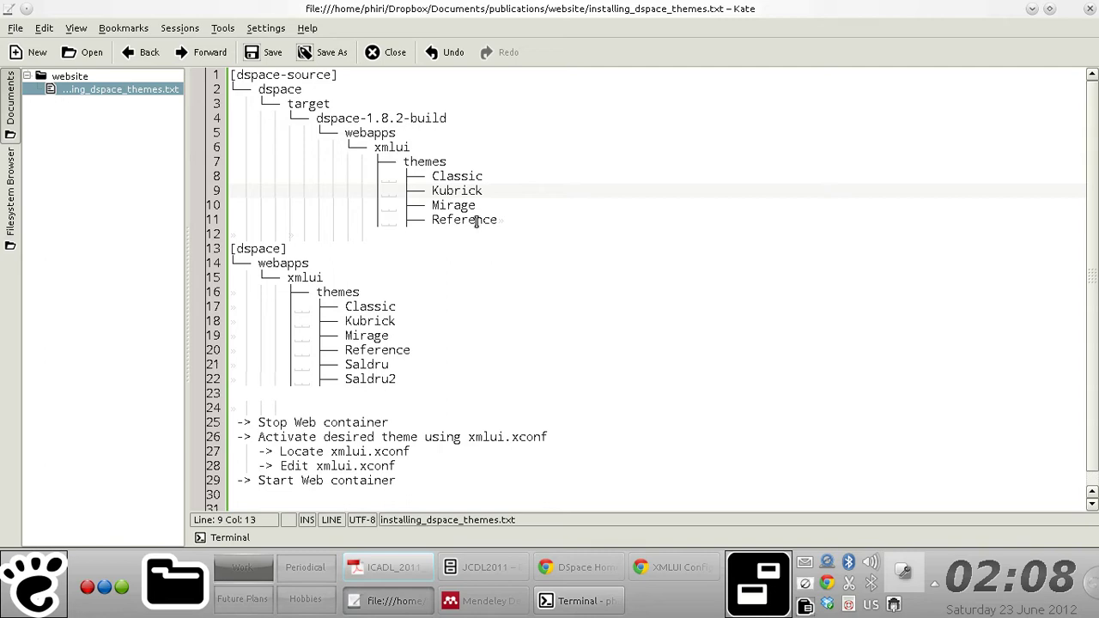
{"action": "left_click", "coordinate": [432, 220]}
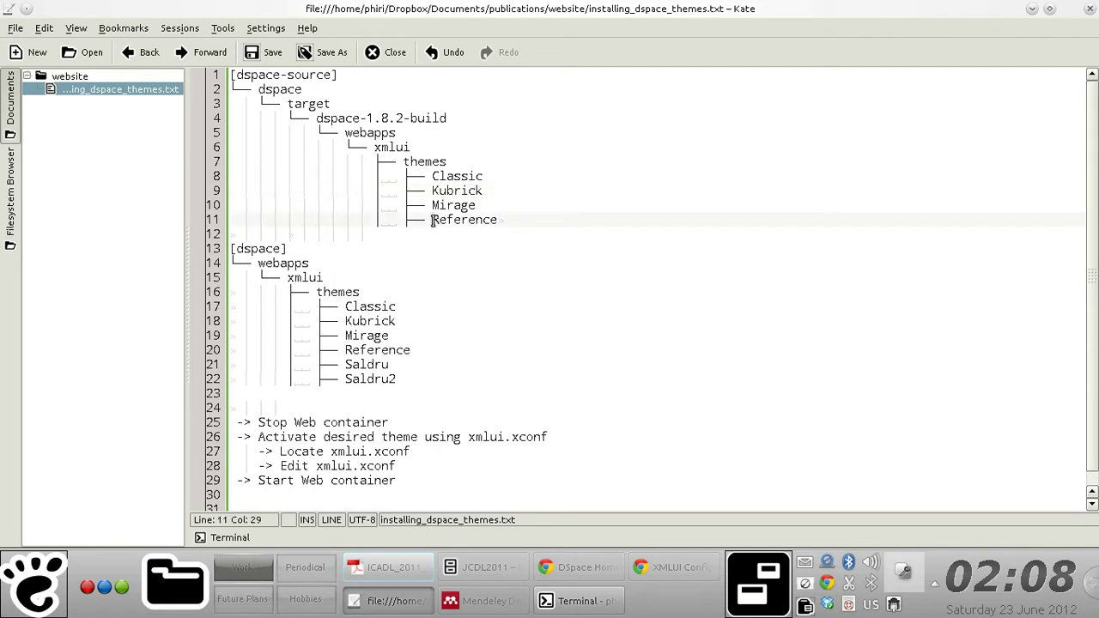
{"action": "left_click_drag", "start_coordinate": [432, 220], "coordinate": [499, 219]}
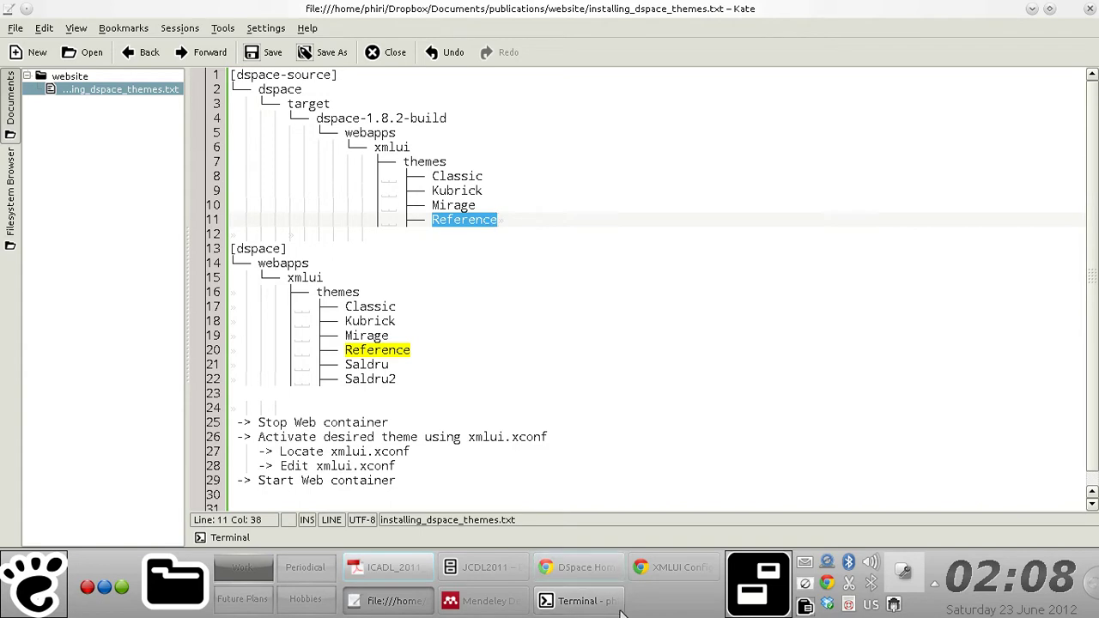
{"action": "left_click", "coordinate": [609, 569]}
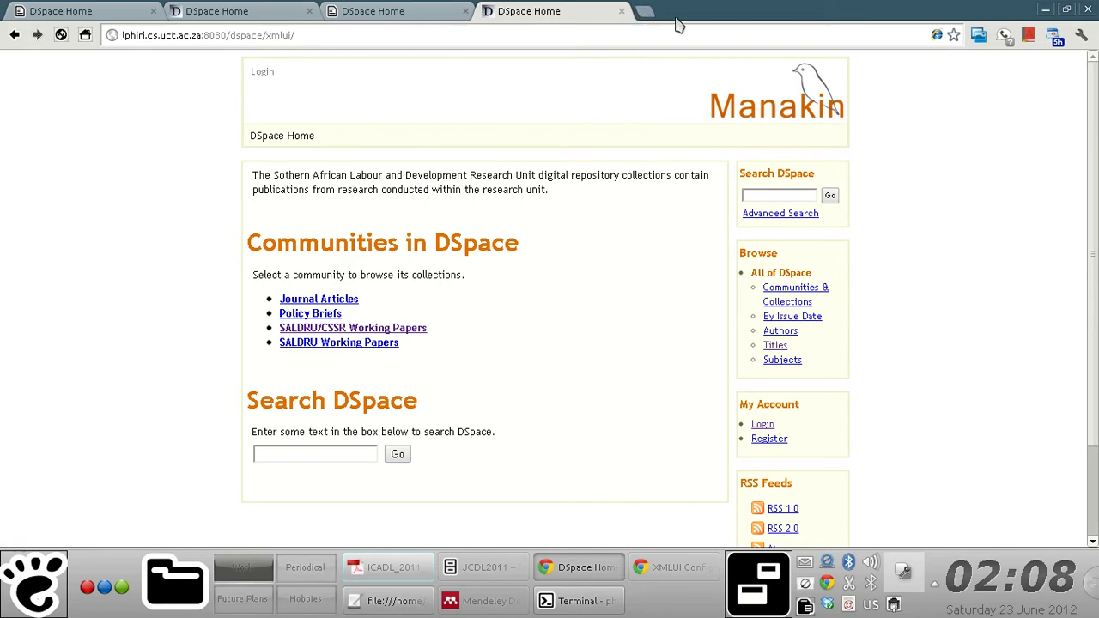
Load the repository's DSpace xmlui home page in a new Chrome tab, then return to Kate.
{"action": "left_click", "coordinate": [646, 12]}
{"action": "type", "text": "lphiri.cs.uct.ac.za:8080/dspace/xmlui"}
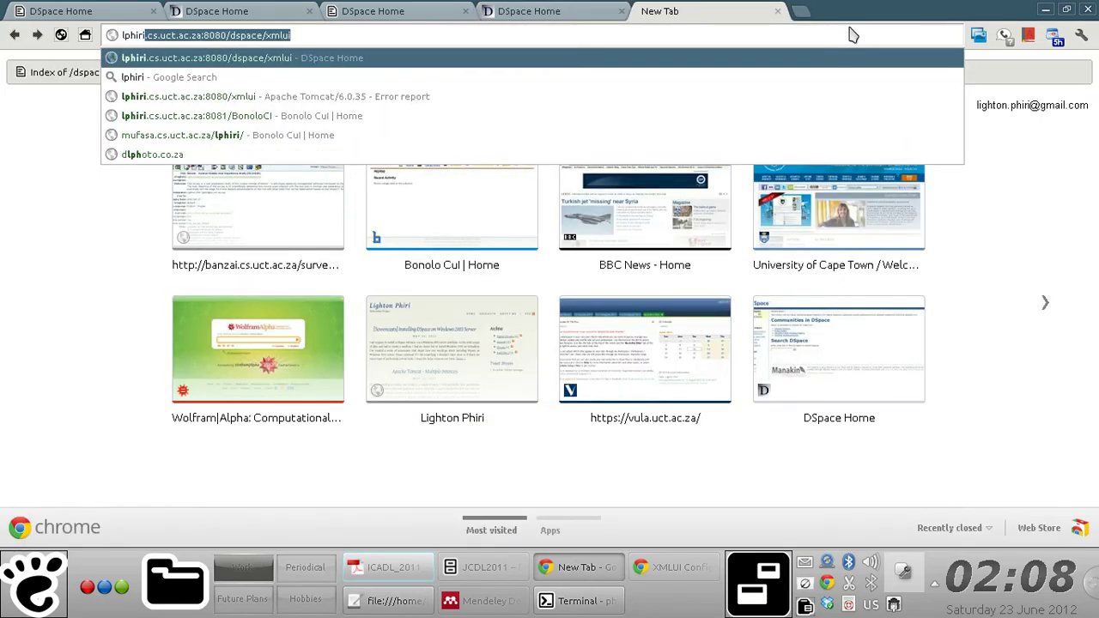
{"action": "key", "text": "End"}
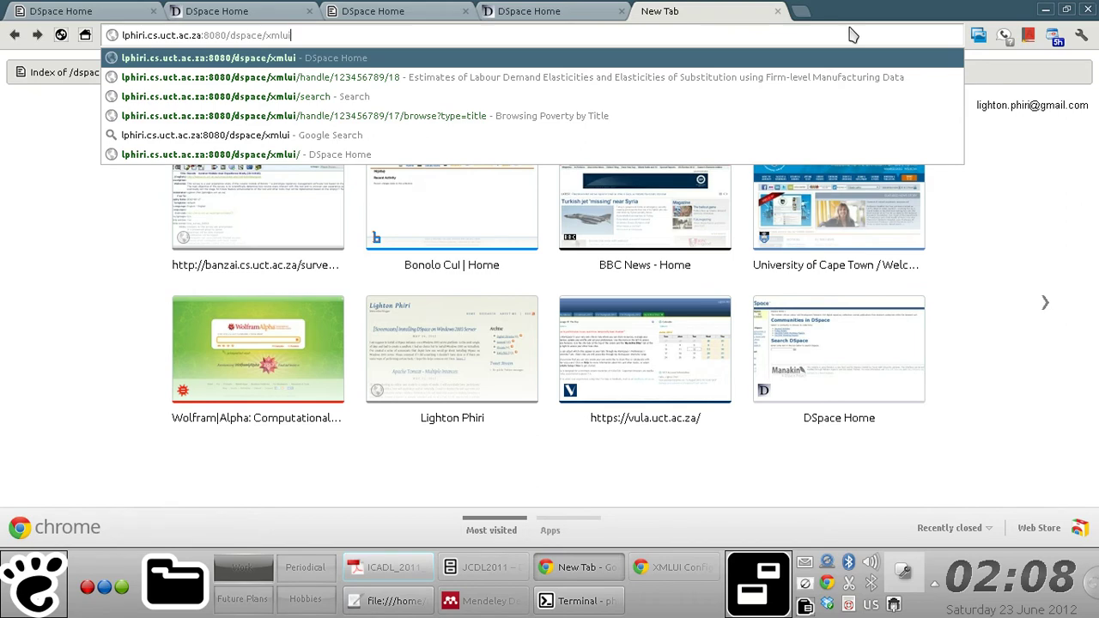
{"action": "key", "text": "Return"}
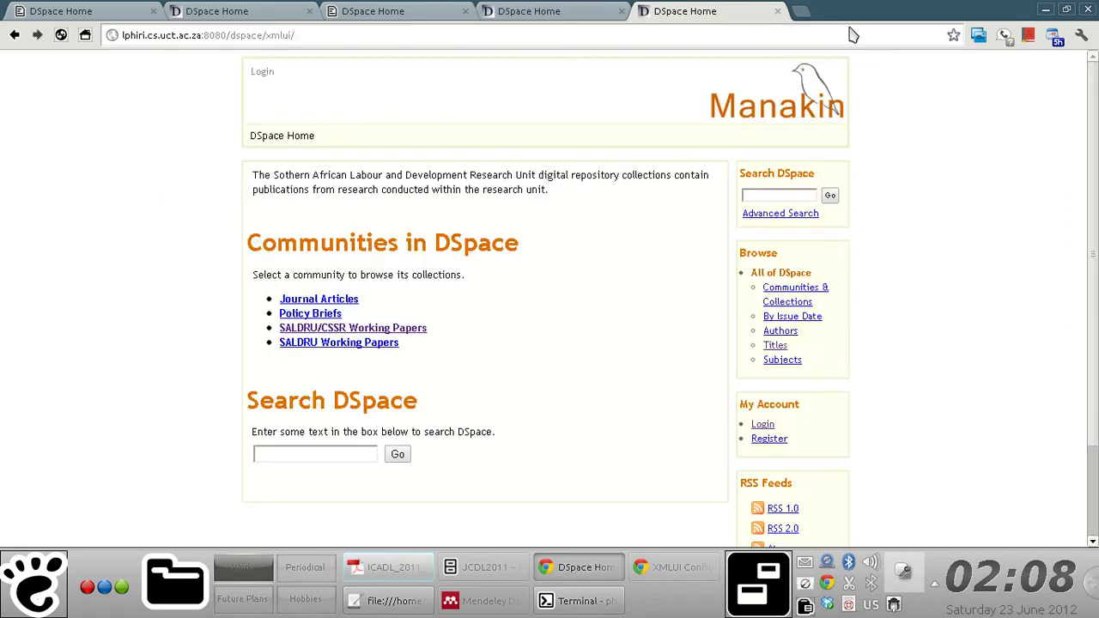
{"action": "left_click", "coordinate": [390, 601]}
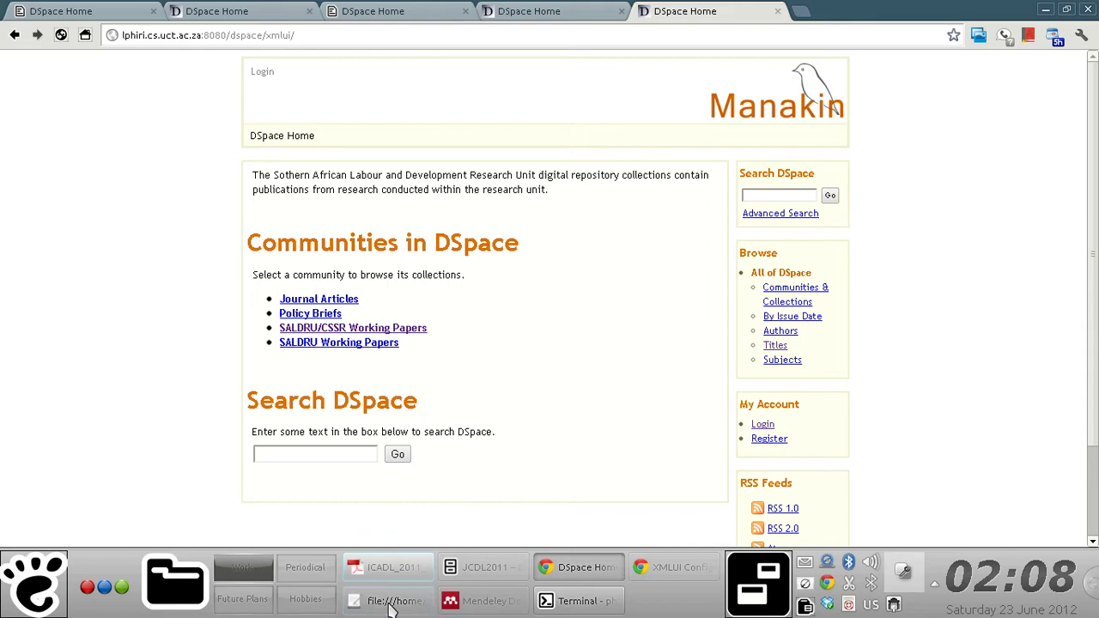
Reselect the theme names in Kate, then view the first DSpace Home tab with the DSpace-logo theme.
{"action": "left_click", "coordinate": [487, 206]}
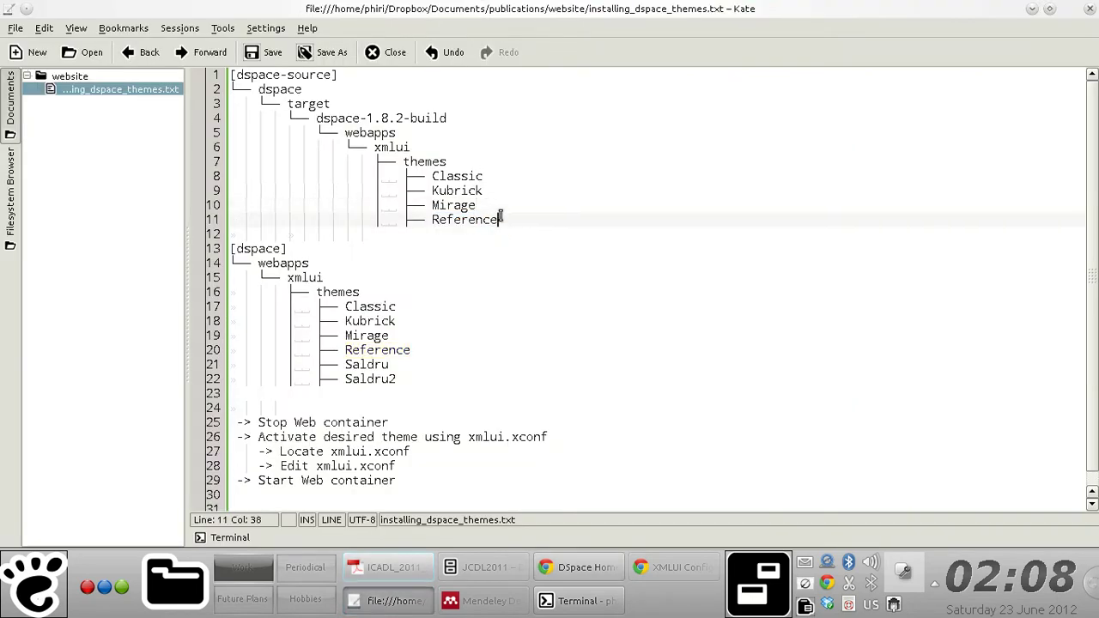
{"action": "left_click_drag", "start_coordinate": [498, 220], "coordinate": [216, 176]}
{"action": "left_click", "coordinate": [447, 205]}
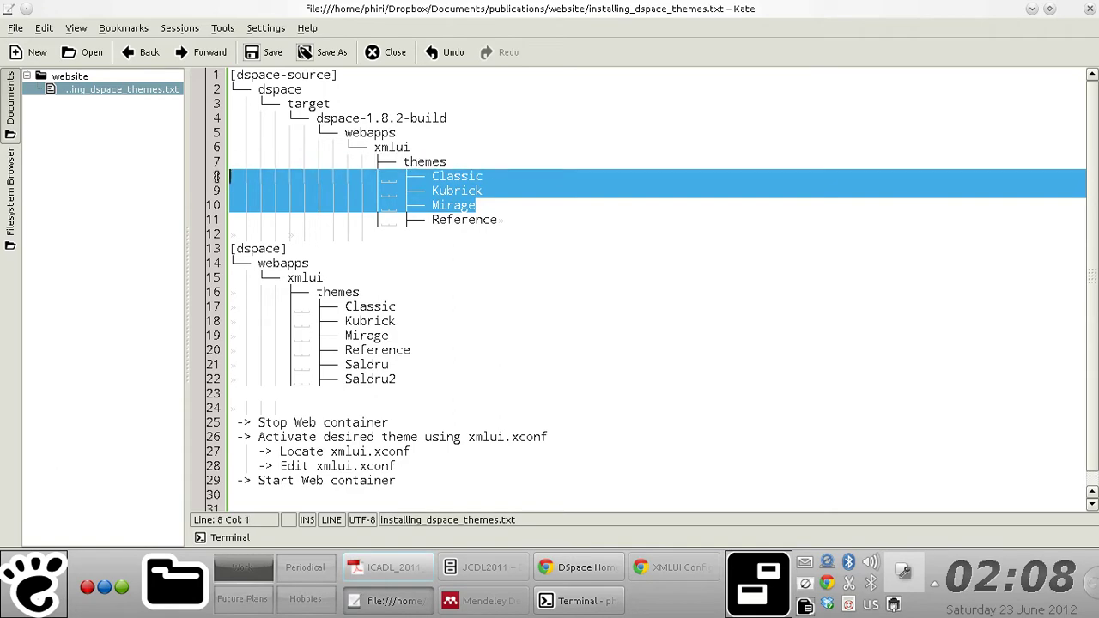
{"action": "left_click", "coordinate": [587, 568]}
{"action": "left_click", "coordinate": [99, 13]}
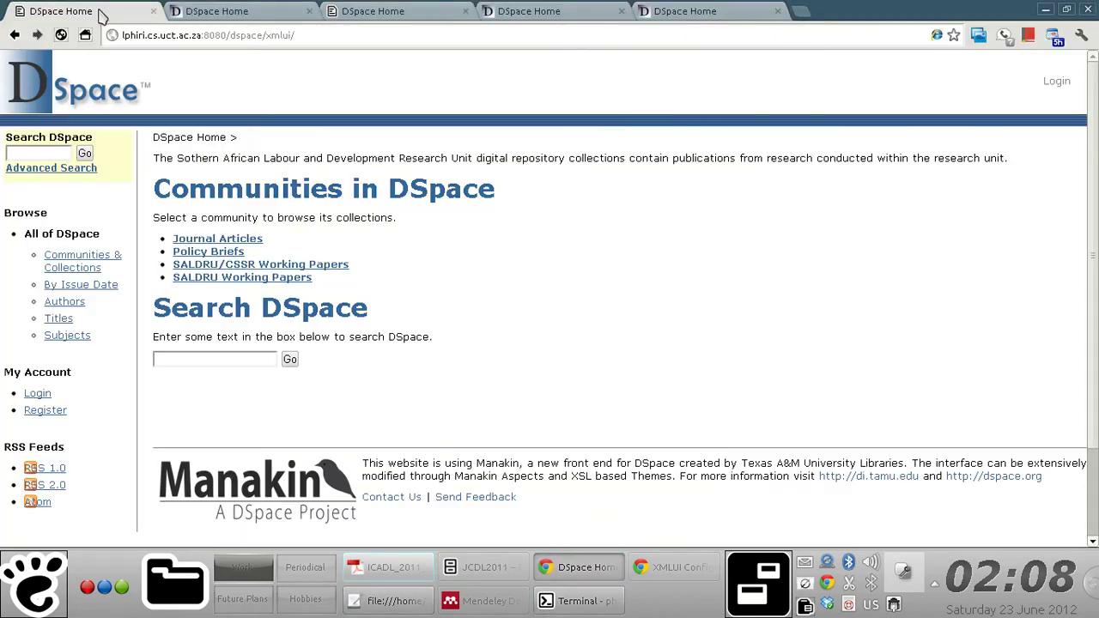
Compare the Mirage, Manakin and blue DSpace/Manakin Repository home-page tabs, ending on the blue one.
{"action": "left_click", "coordinate": [228, 16]}
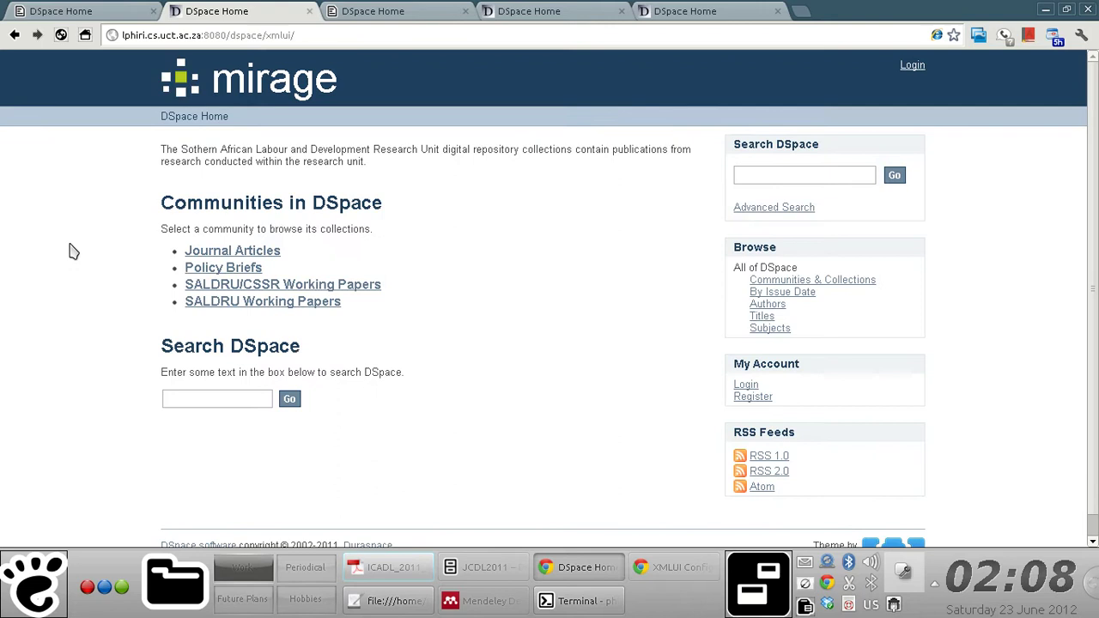
{"action": "scroll", "coordinate": [1092, 128], "scroll_direction": "down", "scroll_amount": 1}
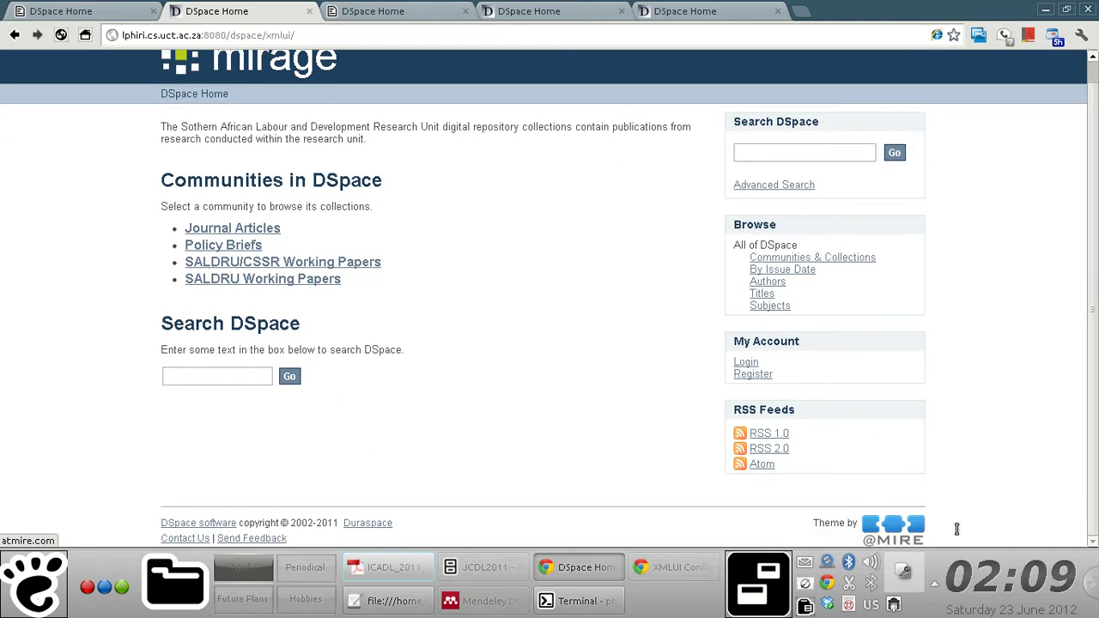
{"action": "scroll", "coordinate": [468, 143], "scroll_direction": "up", "scroll_amount": 1}
{"action": "left_click", "coordinate": [386, 19]}
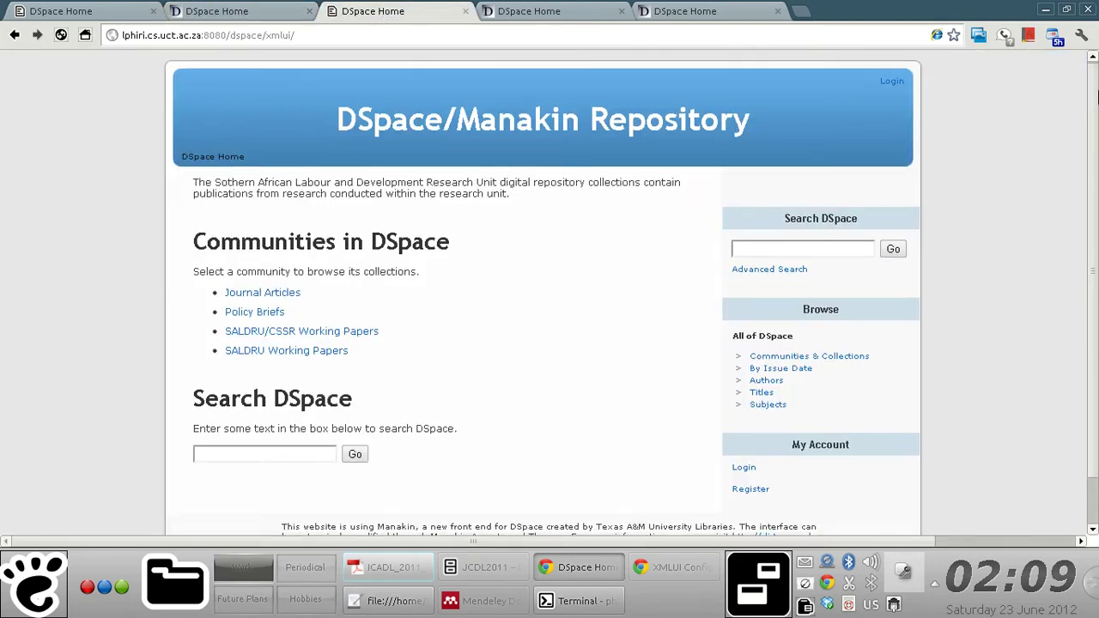
{"action": "left_click_drag", "start_coordinate": [1089, 112], "coordinate": [1097, 86]}
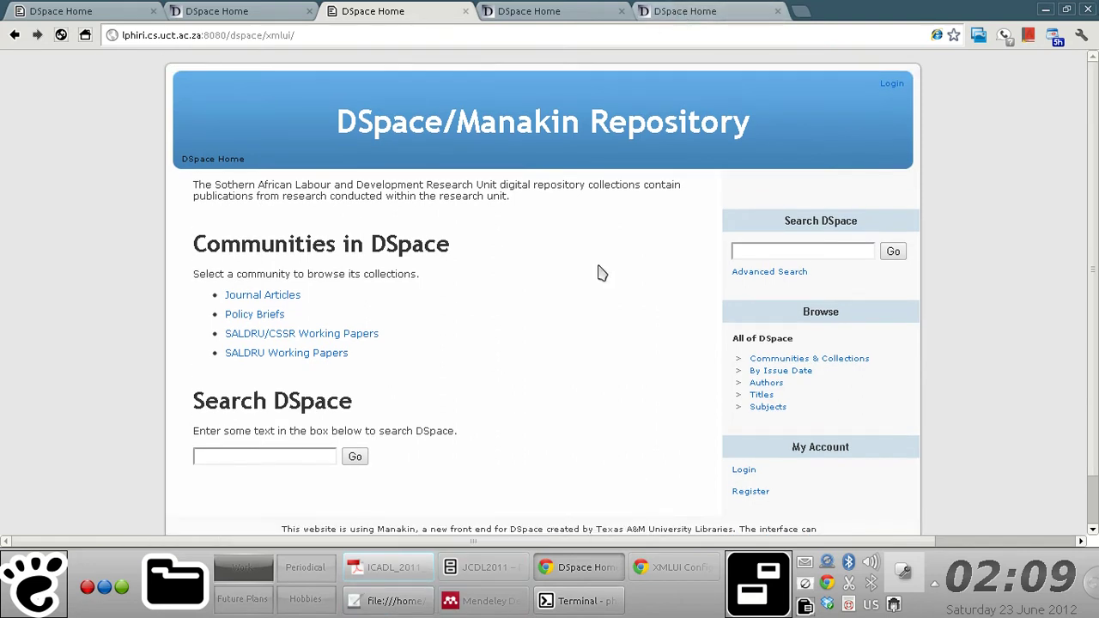
{"action": "left_click", "coordinate": [673, 17]}
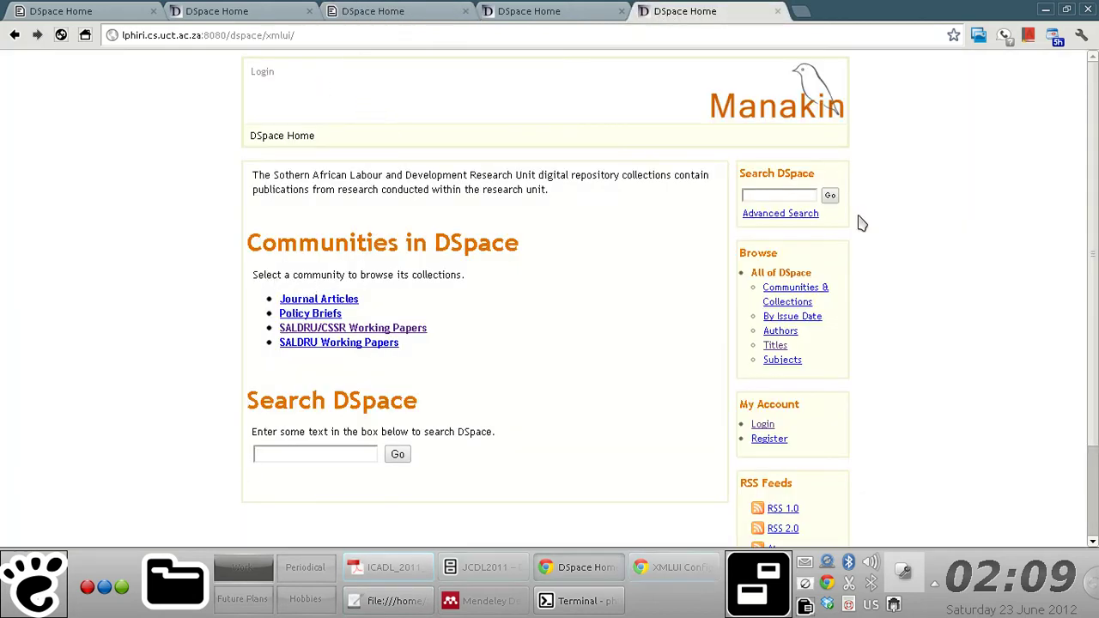
{"action": "left_click", "coordinate": [384, 17]}
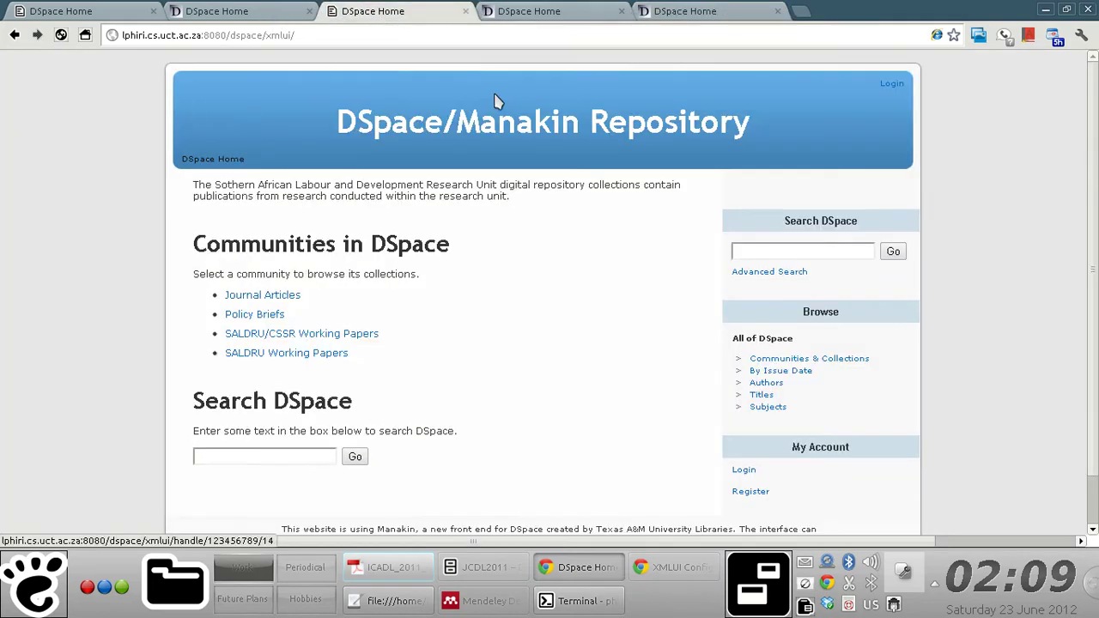
Launch a new Terminal from the application launcher.
{"action": "left_click", "coordinate": [566, 602]}
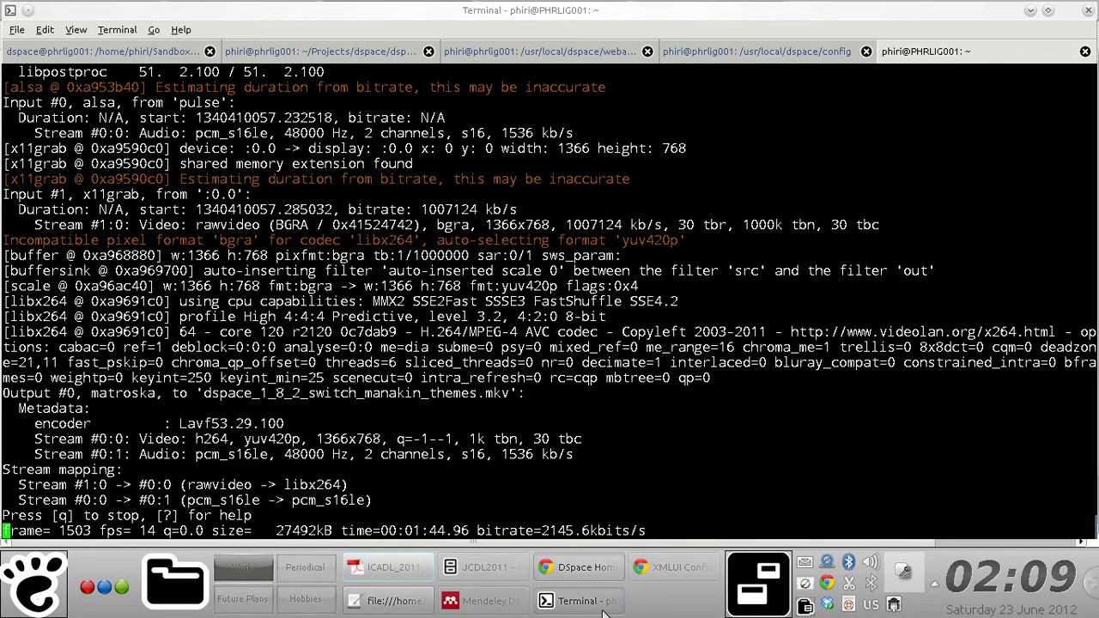
{"action": "left_click", "coordinate": [549, 605]}
{"action": "left_click", "coordinate": [387, 601]}
{"action": "left_click", "coordinate": [386, 601]}
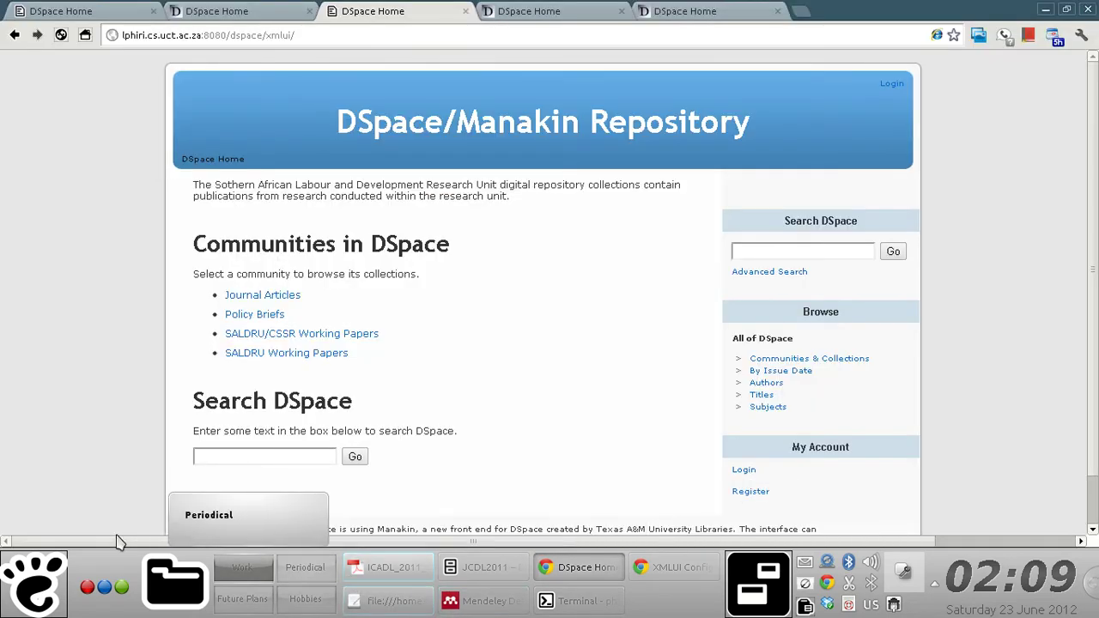
{"action": "left_click", "coordinate": [35, 584]}
{"action": "type", "text": "termin"}
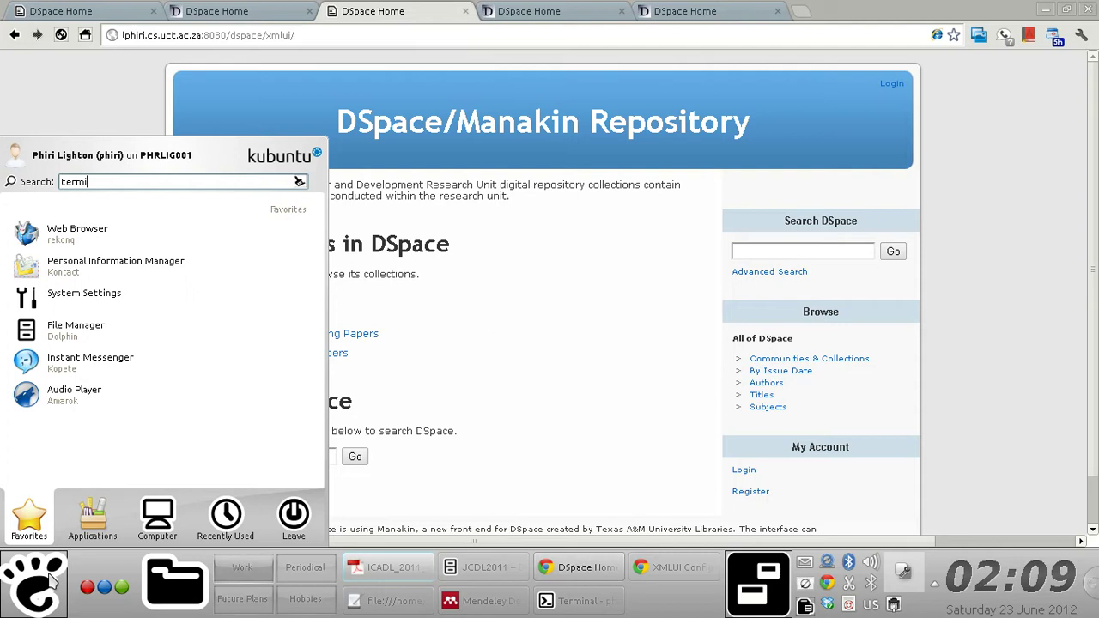
{"action": "left_click", "coordinate": [69, 225]}
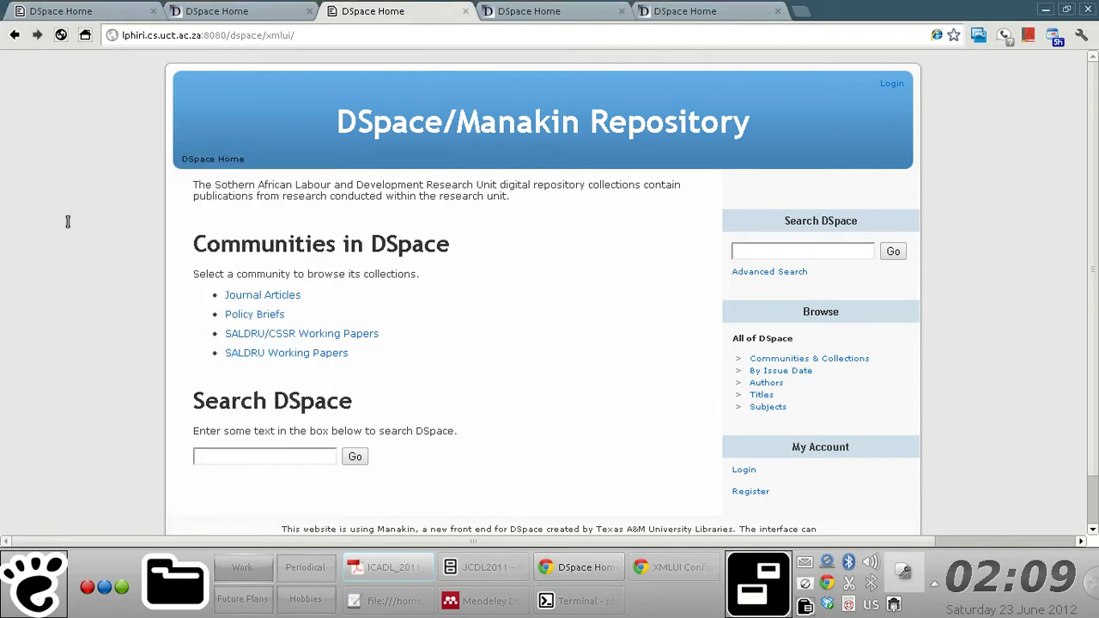
Go to the home directory, maximize the terminal and clear the screen.
{"action": "key", "text": "Return"}
{"action": "key", "text": "Return"}
{"action": "type", "text": "cd"}
{"action": "key", "text": "Return"}
{"action": "type", "text": "claer"}
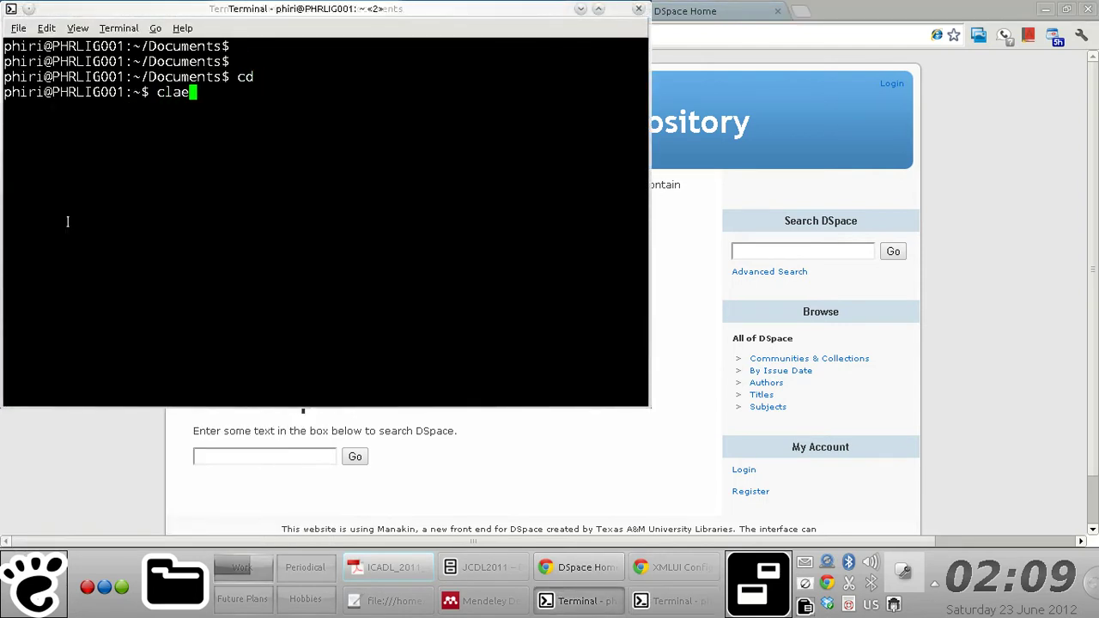
{"action": "key", "text": "Return"}
{"action": "left_click", "coordinate": [597, 12]}
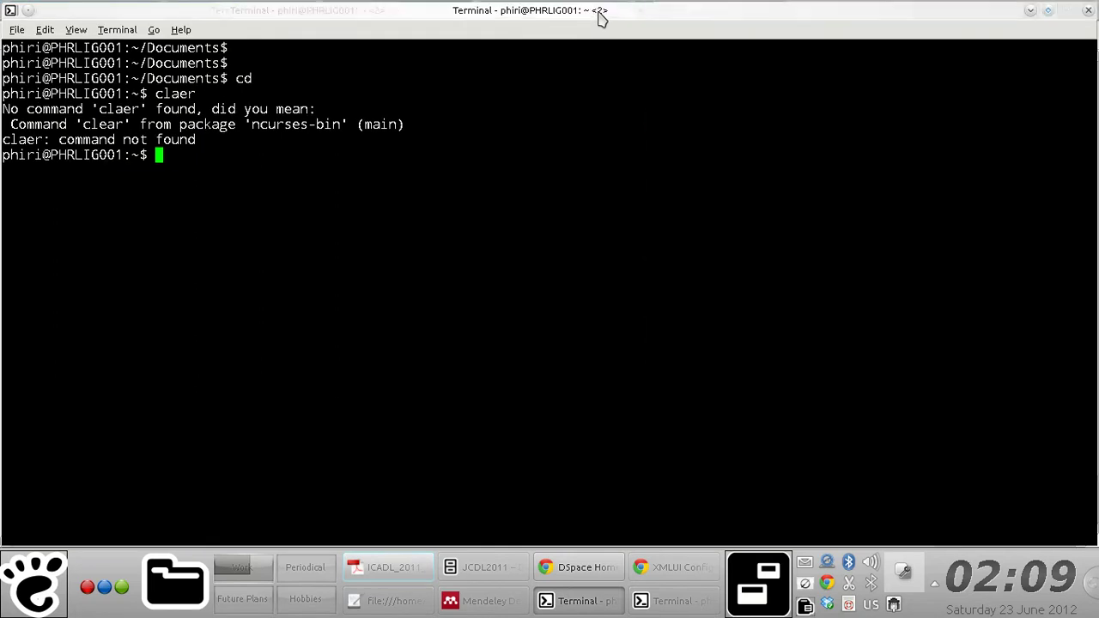
{"action": "type", "text": "clear"}
{"action": "key", "text": "Return"}
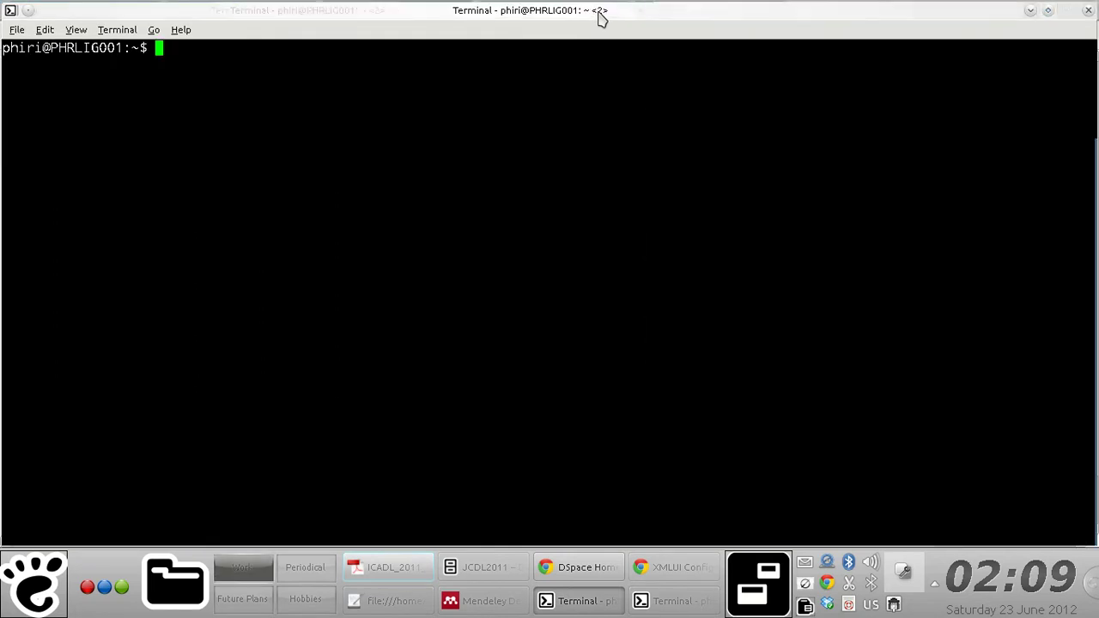
Log in to the remote DSpace server over ssh.
{"action": "type", "text": "sudo"}
{"action": "key", "text": "BackSpace"}
{"action": "key", "text": "BackSpace"}
{"action": "key", "text": "BackSpace"}
{"action": "type", "text": "sh lphiri.cs.uc"}
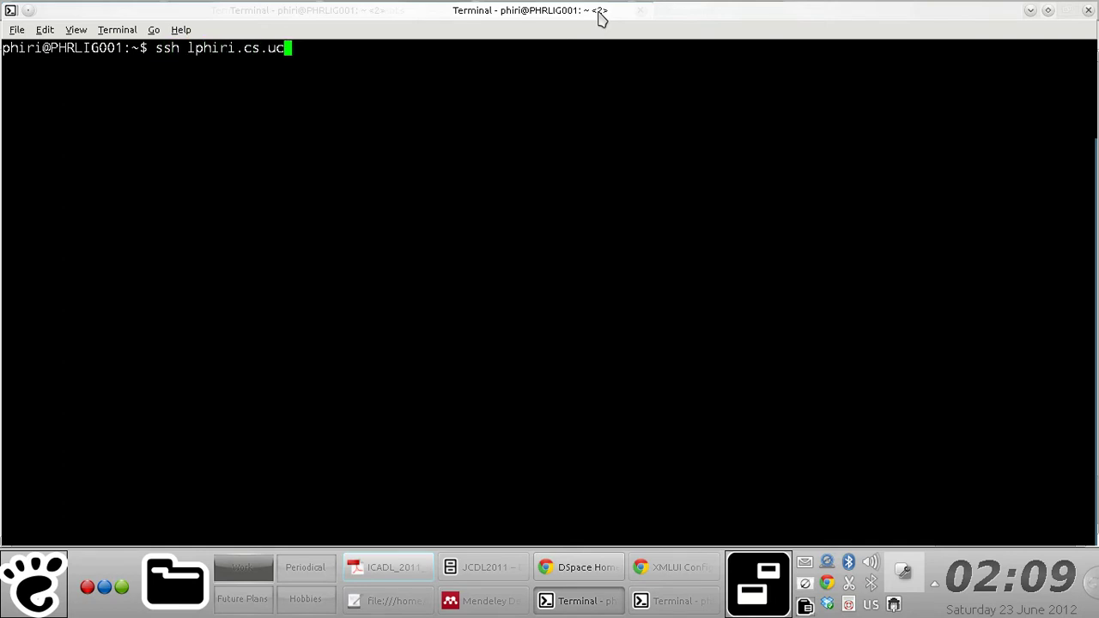
{"action": "type", "text": "t.ac.za"}
{"action": "key", "text": "Return"}
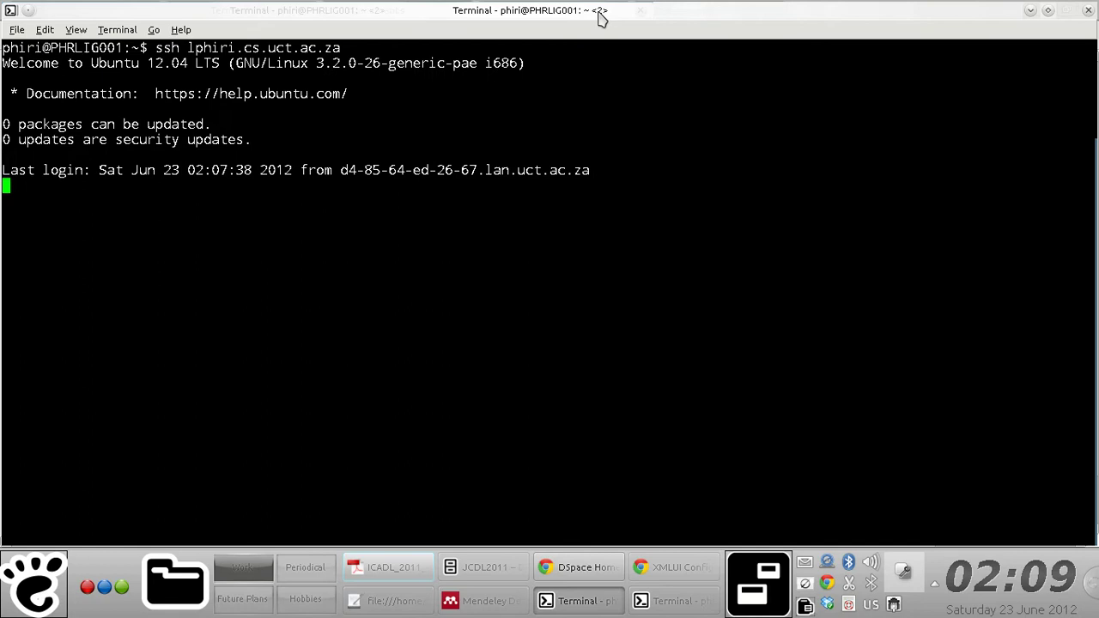
Stop Tomcat with 'sudo invoke-rc.d tomcat6 stop', entering the sudo password.
{"action": "type", "text": "c"}
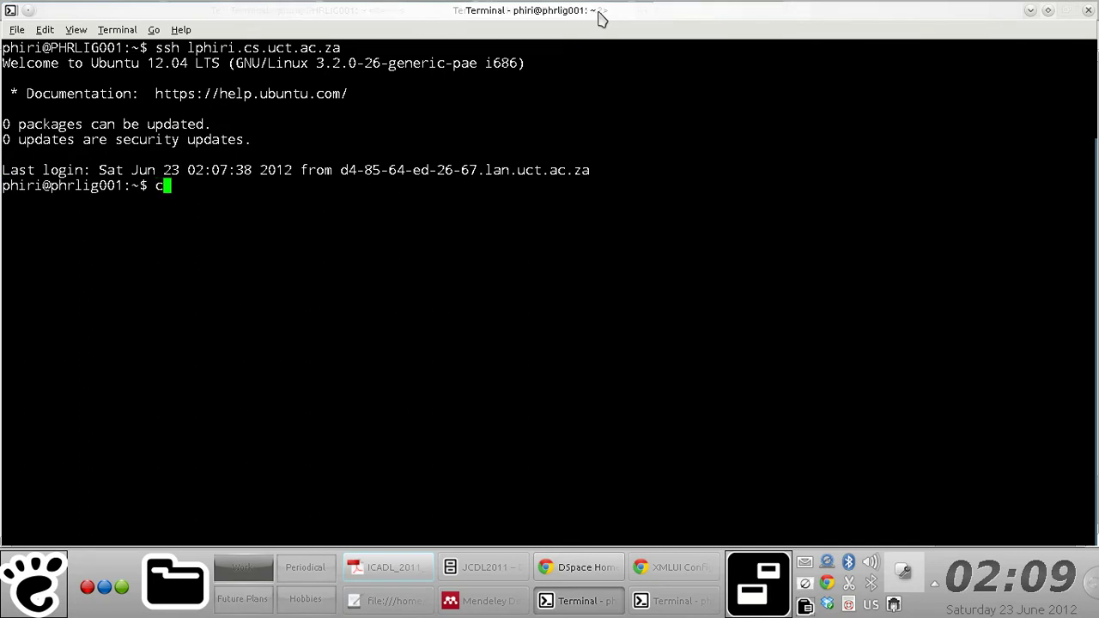
{"action": "key", "text": "BackSpace"}
{"action": "type", "text": "cd /usr/"}
{"action": "key", "text": "BackSpace"}
{"action": "key", "text": "BackSpace"}
{"action": "key", "text": "BackSpace"}
{"action": "key", "text": "BackSpace"}
{"action": "key", "text": "BackSpace"}
{"action": "key", "text": "BackSpace"}
{"action": "key", "text": "BackSpace"}
{"action": "key", "text": "BackSpace"}
{"action": "type", "text": "sudo invoke-rc.d tomcat6 re"}
{"action": "key", "text": "BackSpace"}
{"action": "key", "text": "BackSpace"}
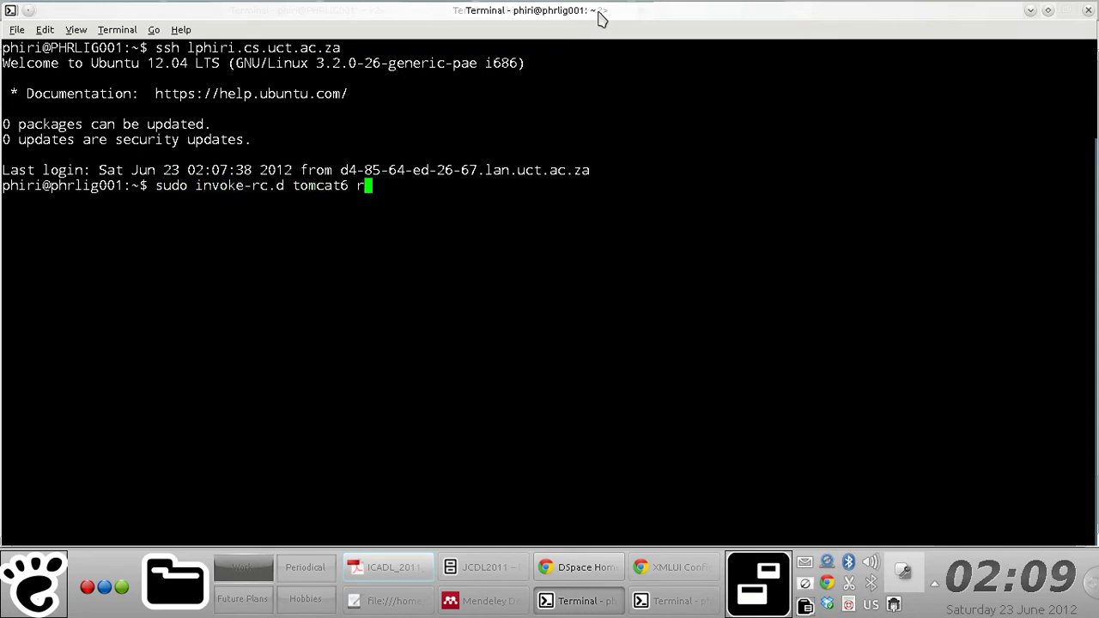
{"action": "type", "text": "stop"}
{"action": "key", "text": "Return"}
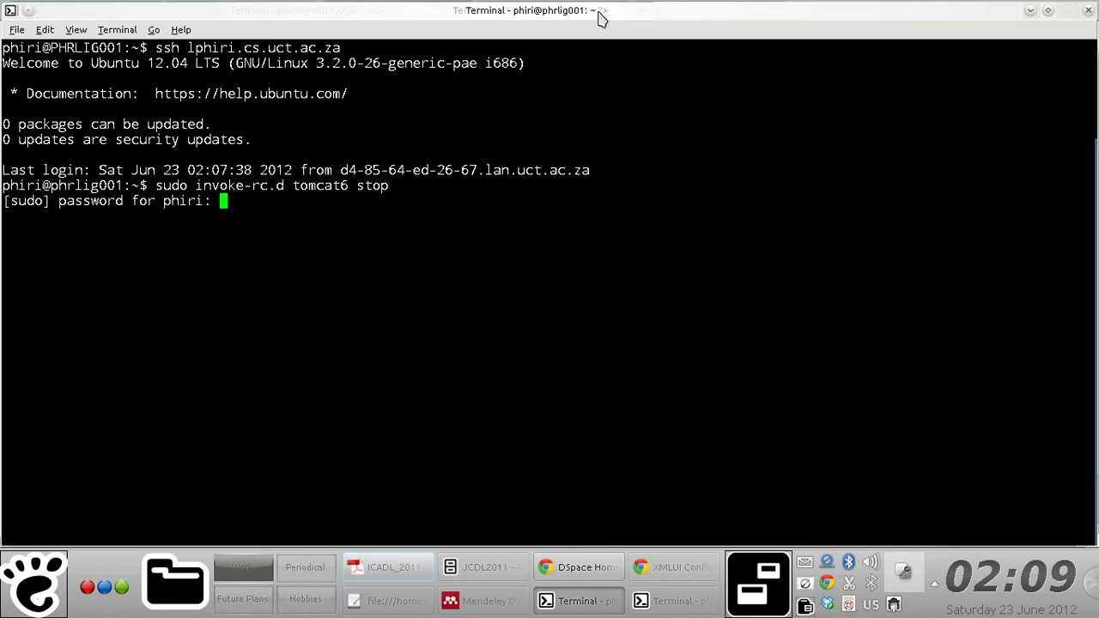
{"action": "key", "text": "Return"}
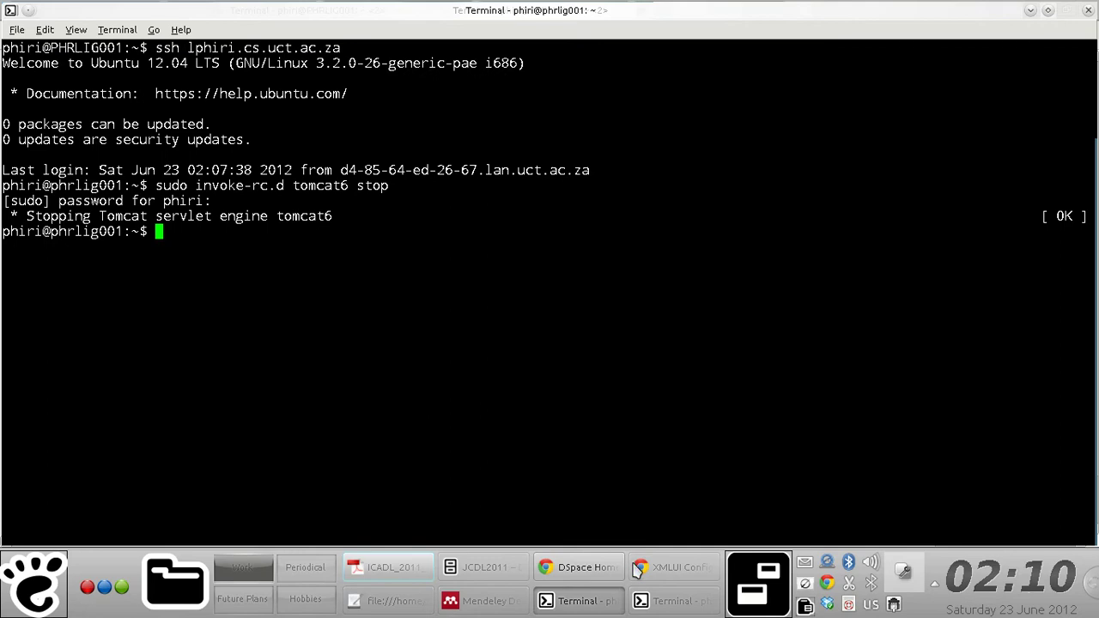
{"action": "left_click", "coordinate": [582, 568]}
Reload the DSpace Home tab with F5 to confirm port 8080 no longer connects.
{"action": "left_click", "coordinate": [714, 12]}
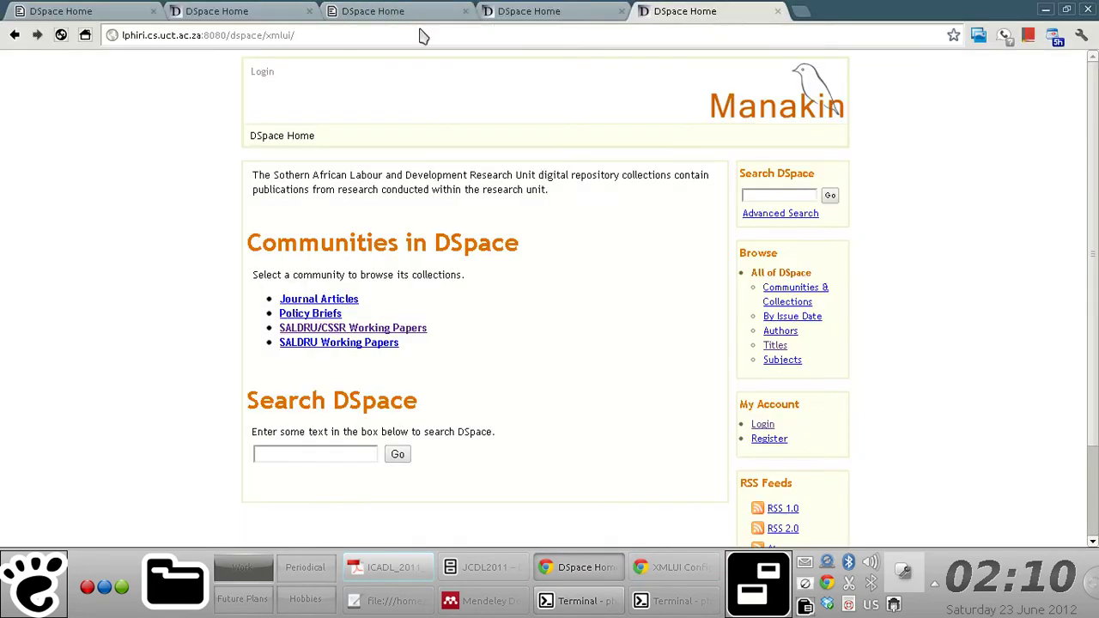
{"action": "key", "text": "F5"}
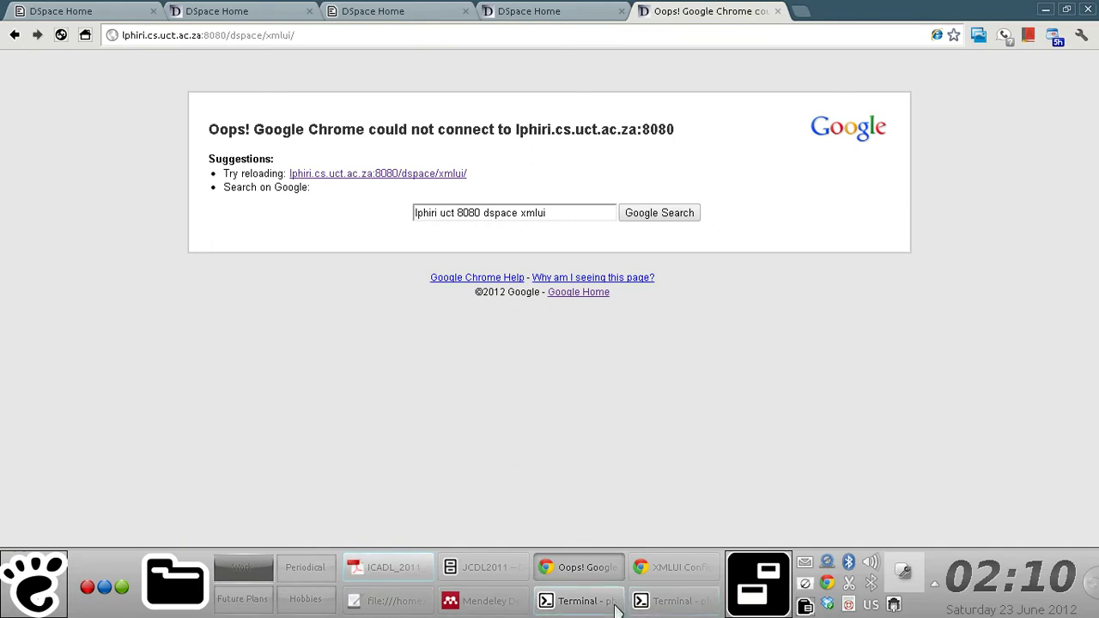
{"action": "left_click", "coordinate": [584, 600]}
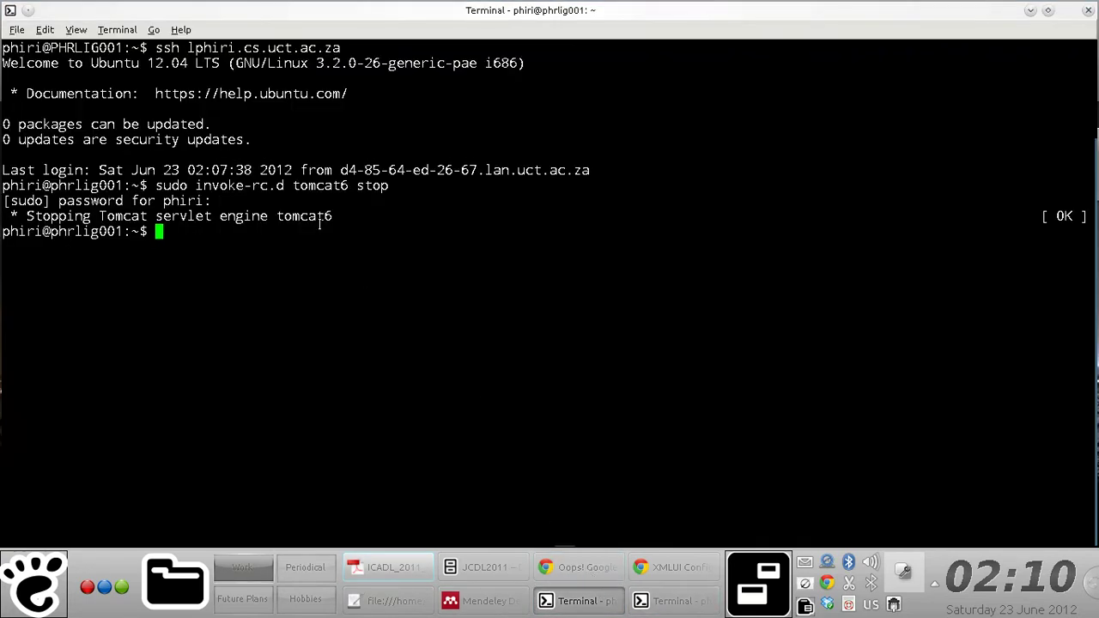
Change into /usr/local/dspace using Tab completion.
{"action": "type", "text": "cd"}
{"action": "key", "text": "BackSpace"}
{"action": "key", "text": "BackSpace"}
{"action": "key", "text": "BackSpace"}
{"action": "type", "text": "cd /usr/local/ds"}
{"action": "key", "text": "Tab"}
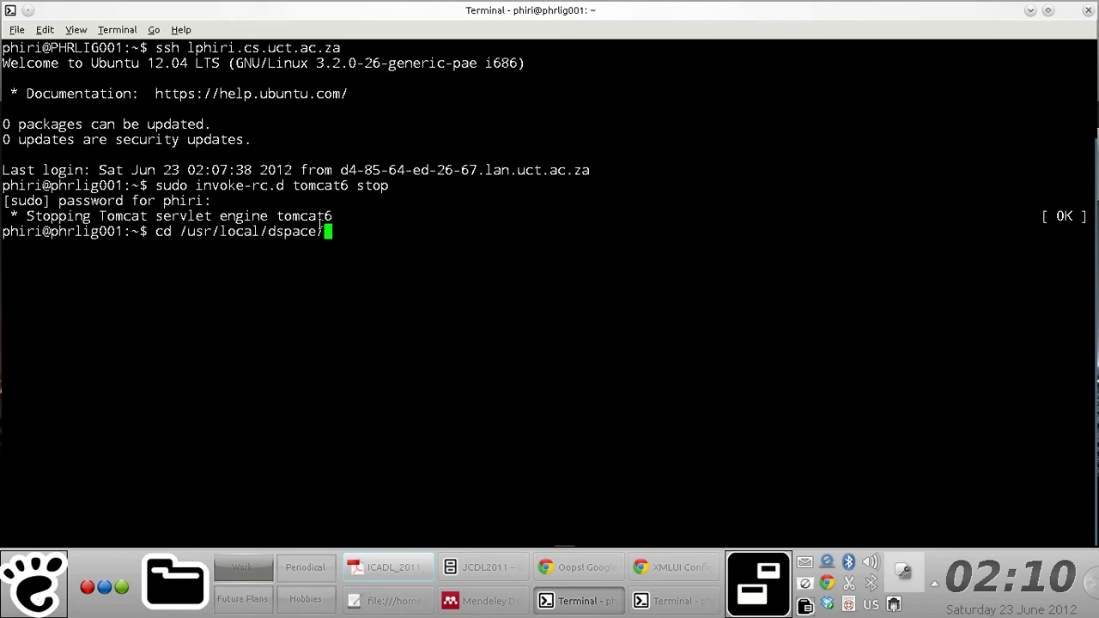
{"action": "key", "text": "Return"}
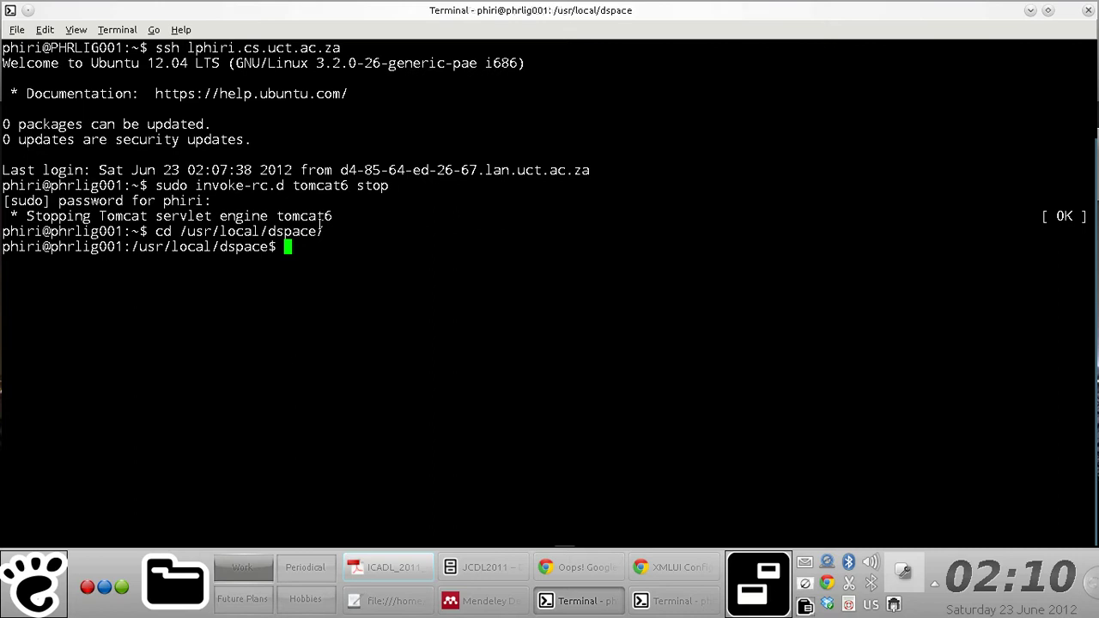
Print the working directory and list its contents, including config, webapps and backup folders.
{"action": "type", "text": "pwd"}
{"action": "key", "text": "Return"}
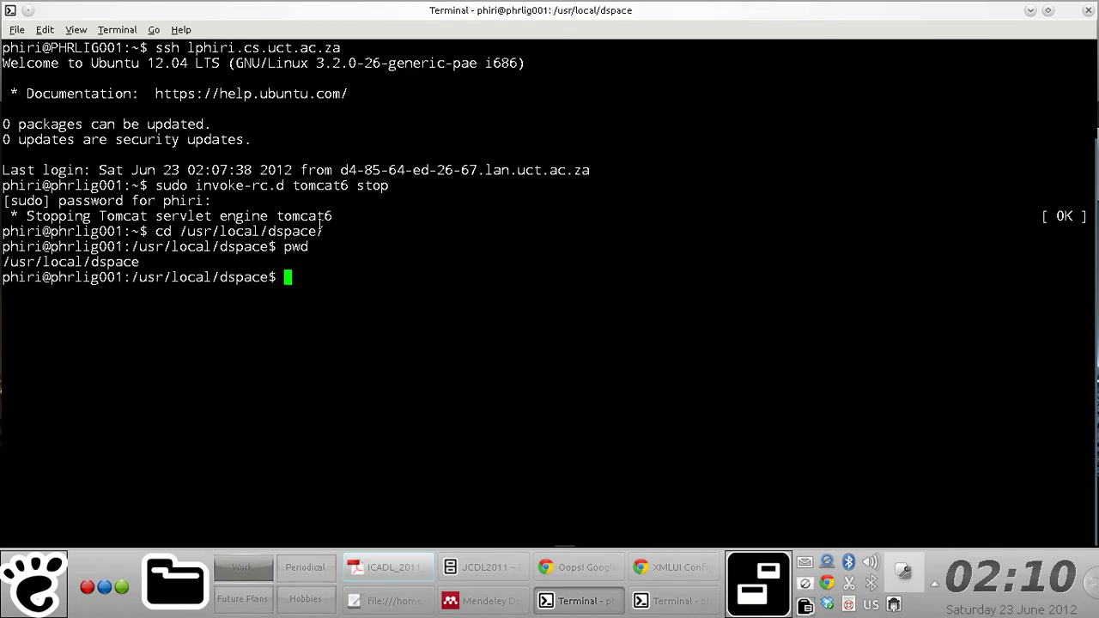
{"action": "type", "text": "ls"}
{"action": "key", "text": "Return"}
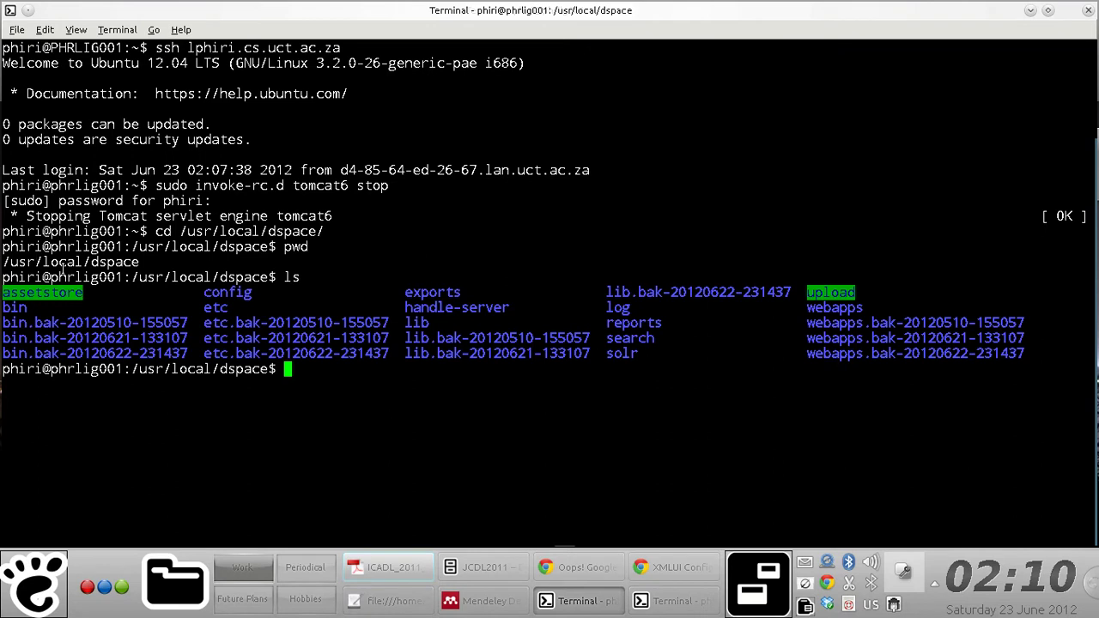
{"action": "double_click", "coordinate": [62, 263]}
{"action": "left_click", "coordinate": [449, 208]}
{"action": "type", "text": "cd"}
{"action": "key", "text": "alt+Tab"}
{"action": "key", "text": "alt+Tab"}
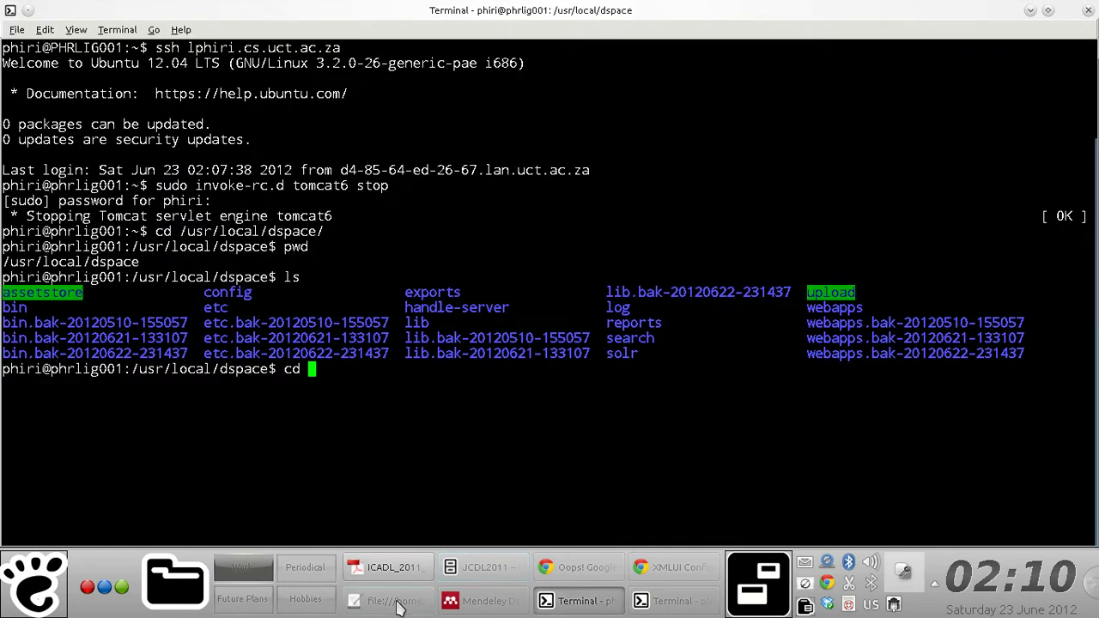
{"action": "left_click", "coordinate": [391, 600]}
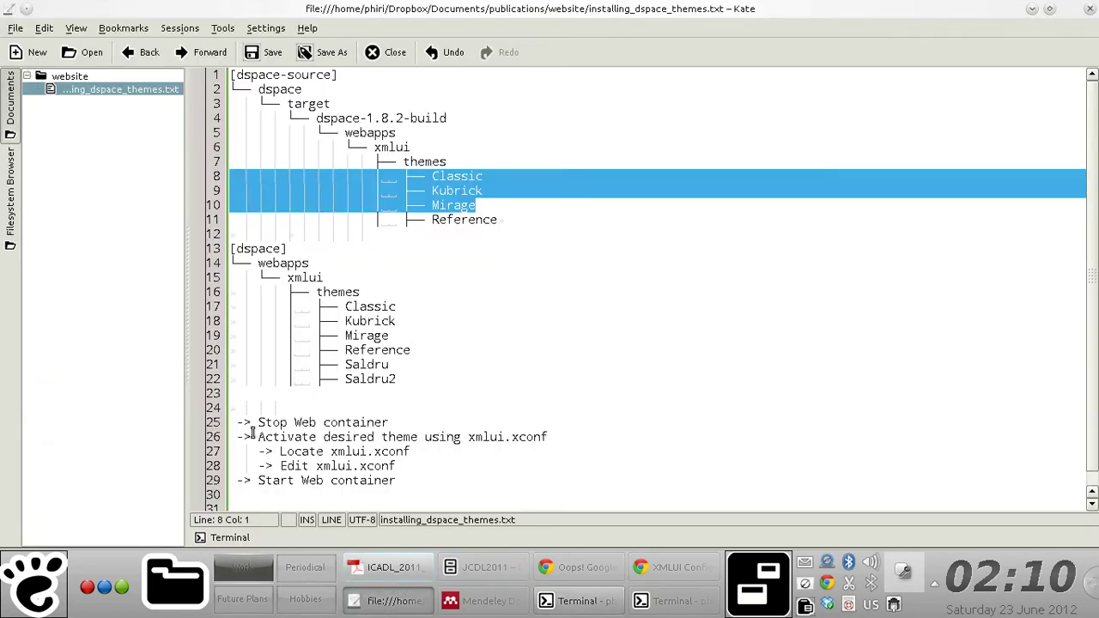
{"action": "left_click_drag", "start_coordinate": [255, 438], "coordinate": [550, 437]}
{"action": "left_click", "coordinate": [495, 446]}
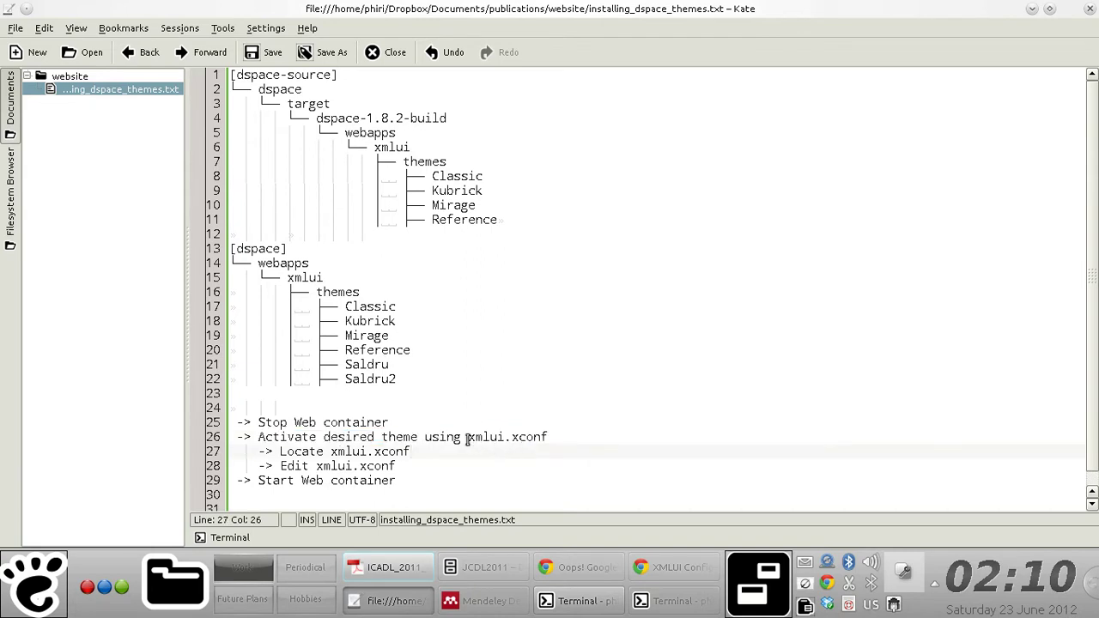
{"action": "left_click_drag", "start_coordinate": [468, 438], "coordinate": [558, 439]}
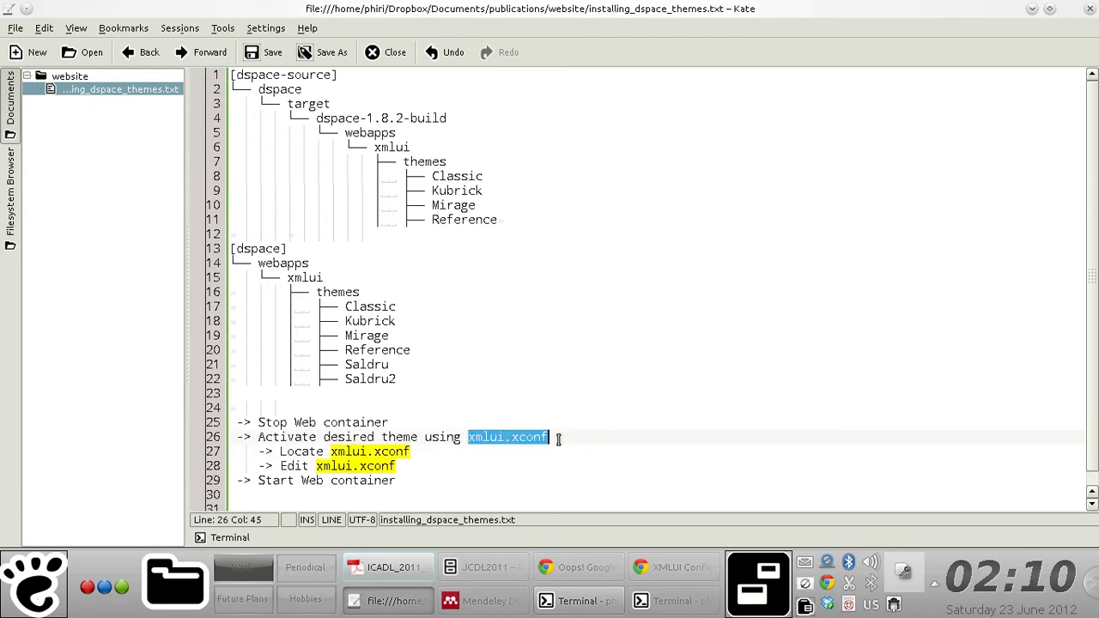
Change into the config directory, list it, clear the screen and print the path.
{"action": "key", "text": "alt+Tab"}
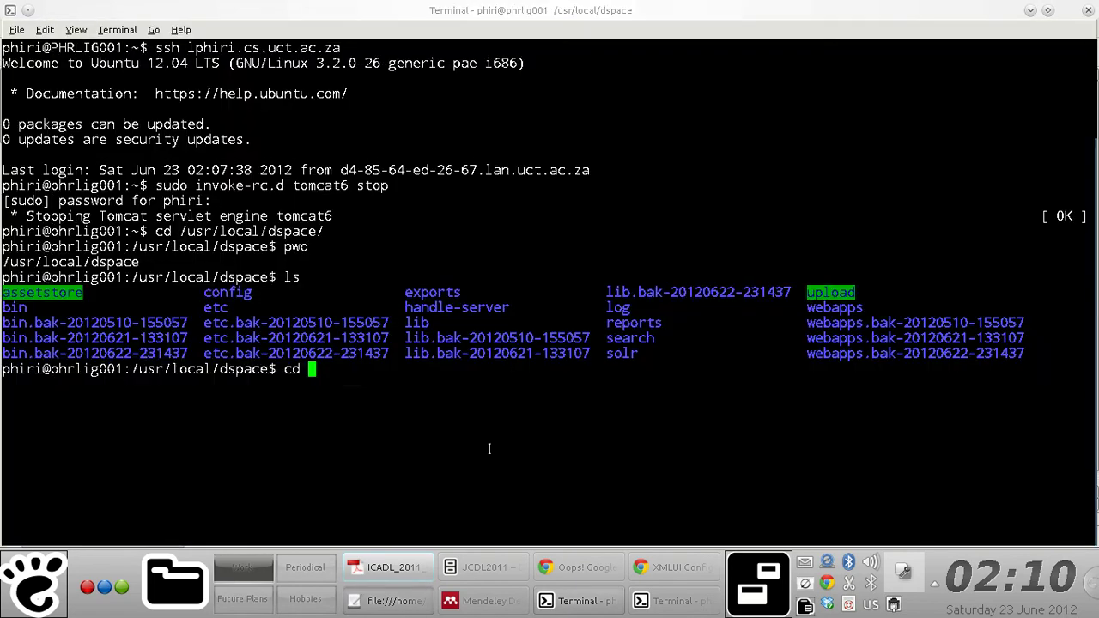
{"action": "type", "text": "con"}
{"action": "key", "text": "Tab"}
{"action": "key", "text": "Return"}
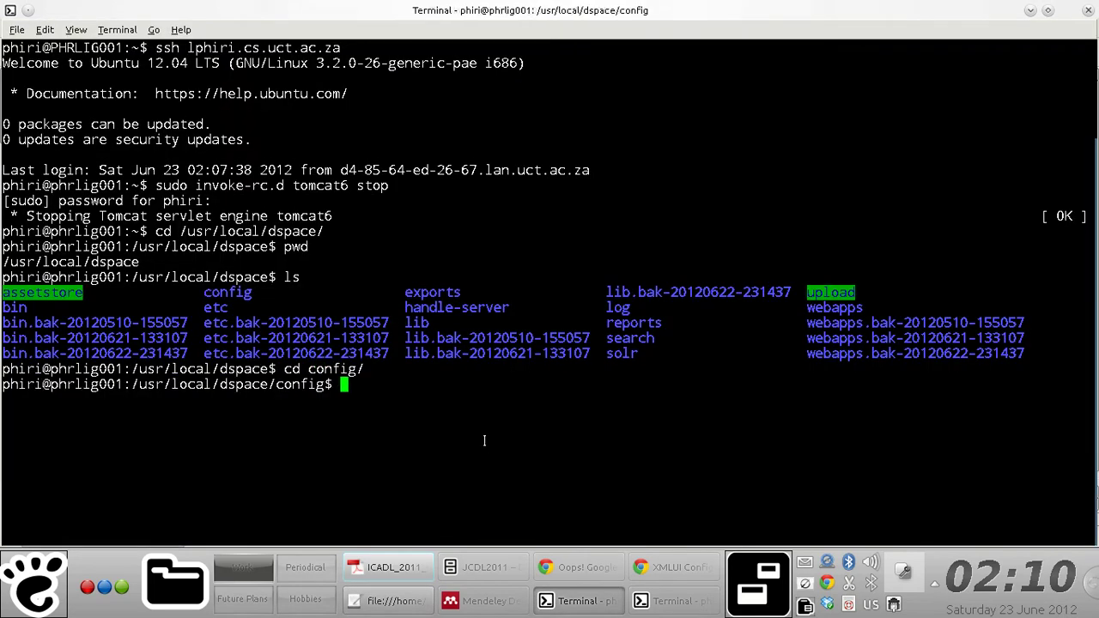
{"action": "type", "text": "ls"}
{"action": "key", "text": "Return"}
{"action": "type", "text": "pwd"}
{"action": "key", "text": "Return"}
{"action": "type", "text": "clear"}
{"action": "key", "text": "Return"}
{"action": "type", "text": "pwd"}
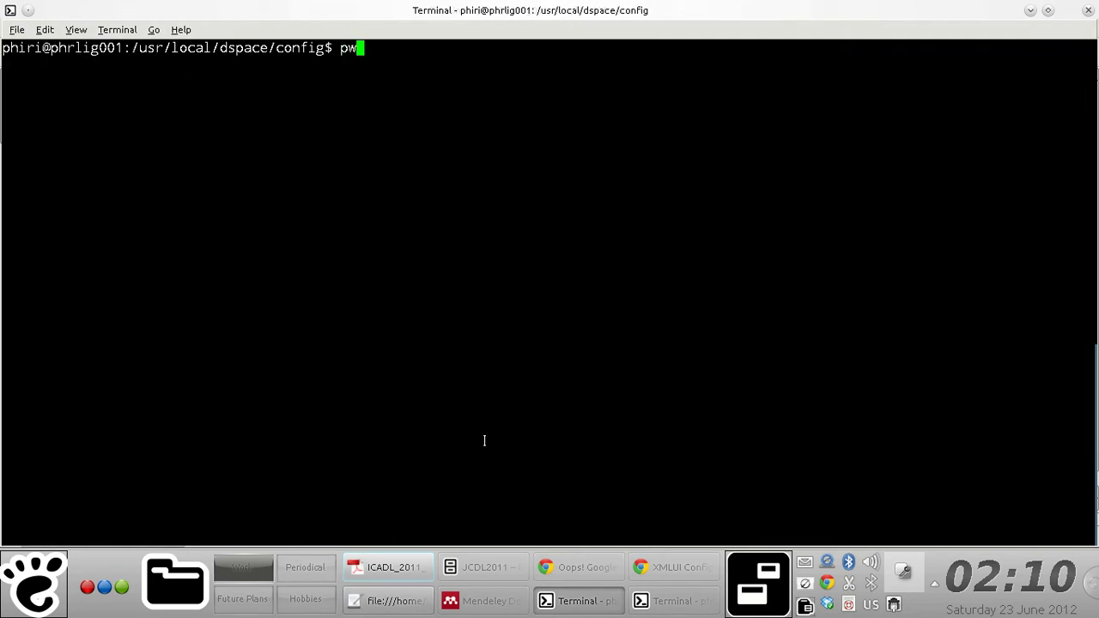
{"action": "key", "text": "Return"}
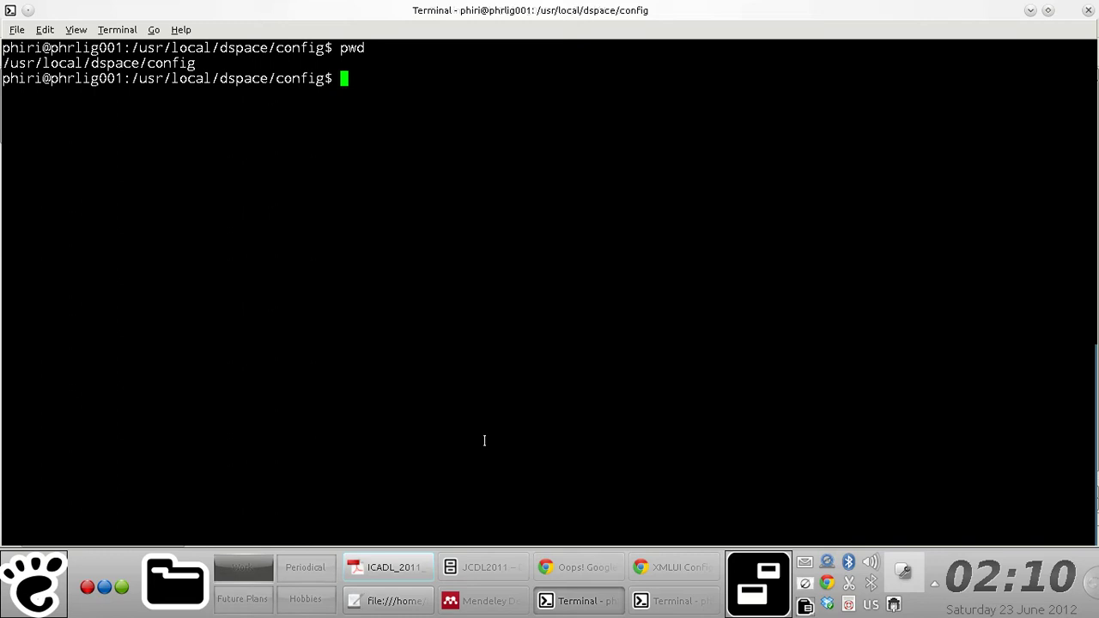
Run 'sudo vi xmlui.xconf'.
{"action": "type", "text": "sudo vi dspace.cfg"}
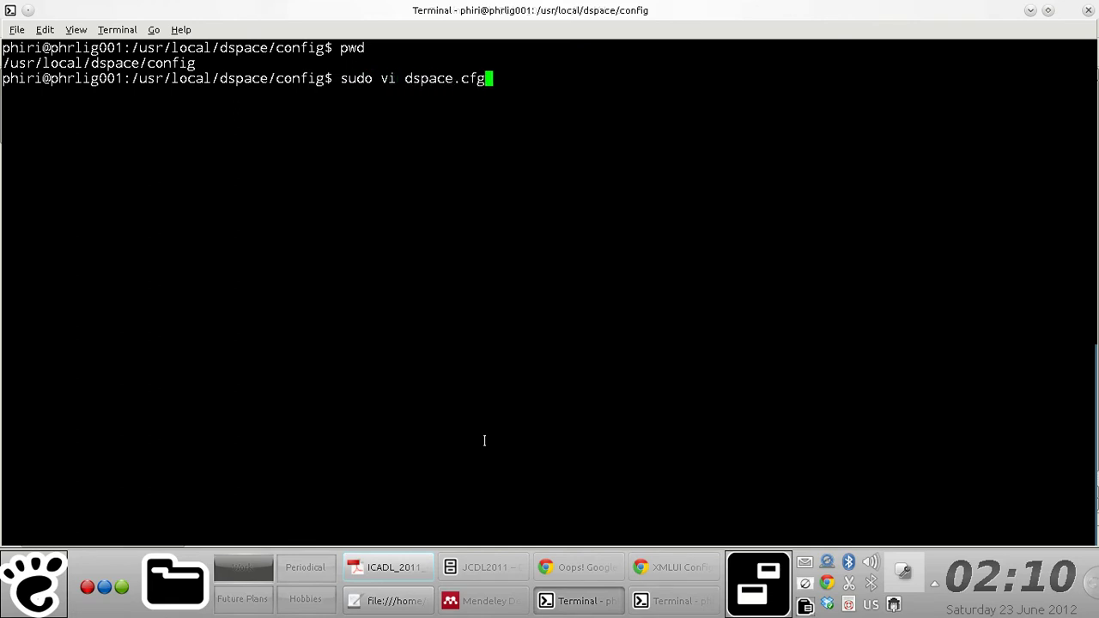
{"action": "key", "text": "BackSpace"}
{"action": "key", "text": "BackSpace"}
{"action": "key", "text": "BackSpace"}
{"action": "key", "text": "BackSpace"}
{"action": "key", "text": "BackSpace"}
{"action": "key", "text": "BackSpace"}
{"action": "key", "text": "BackSpace"}
{"action": "key", "text": "BackSpace"}
{"action": "key", "text": "BackSpace"}
{"action": "key", "text": "BackSpace"}
{"action": "type", "text": "xmlui"}
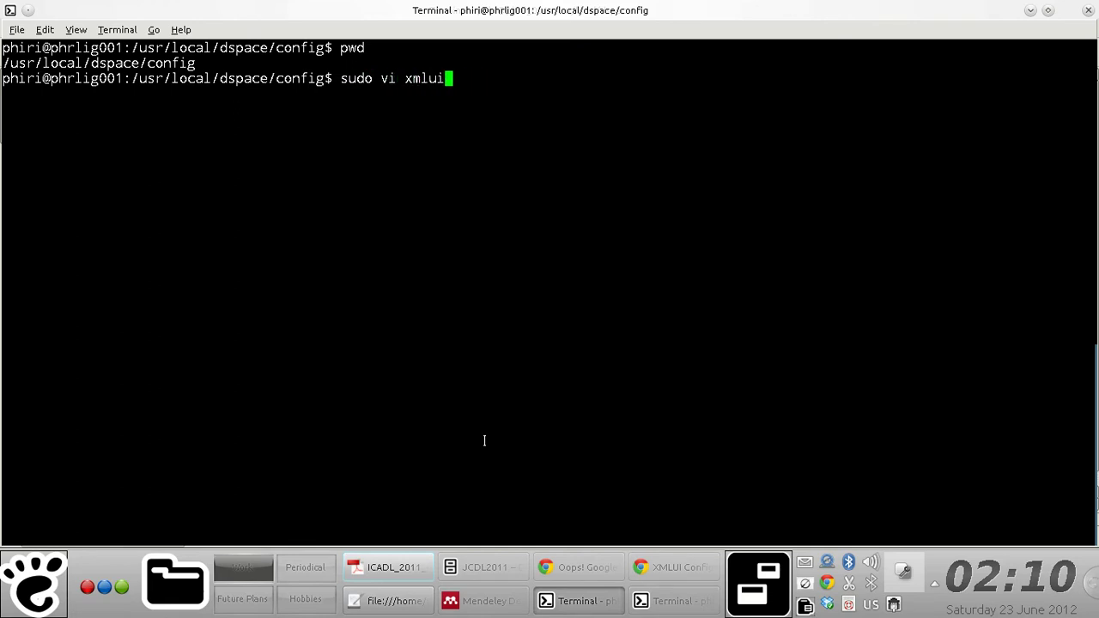
{"action": "type", "text": ".xconf"}
{"action": "key", "text": "Return"}
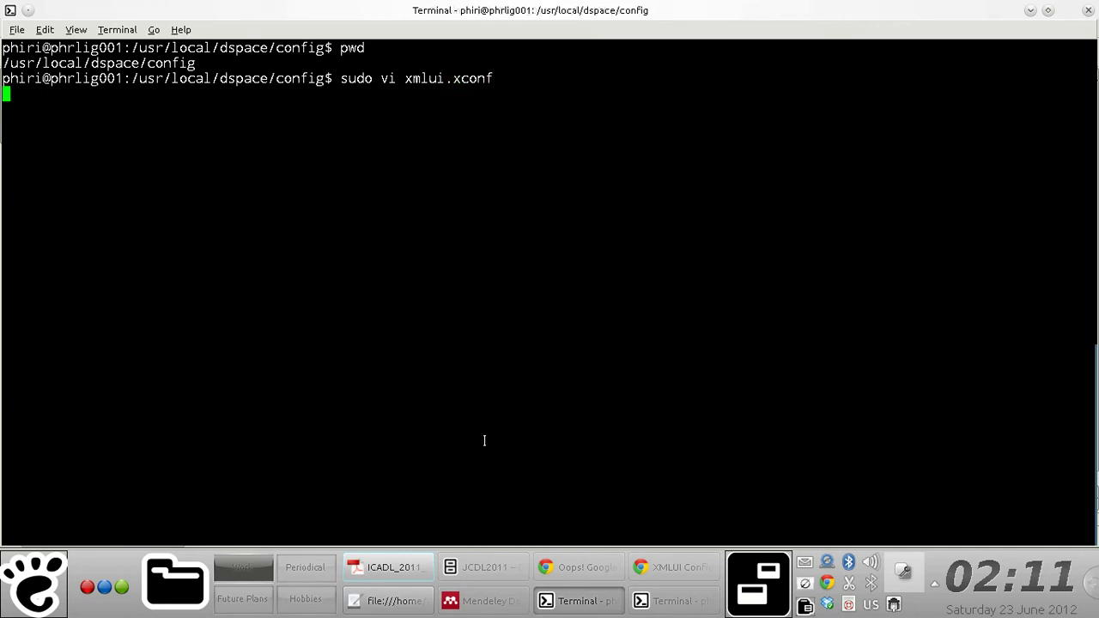
{"action": "type", "text": ":set number"}
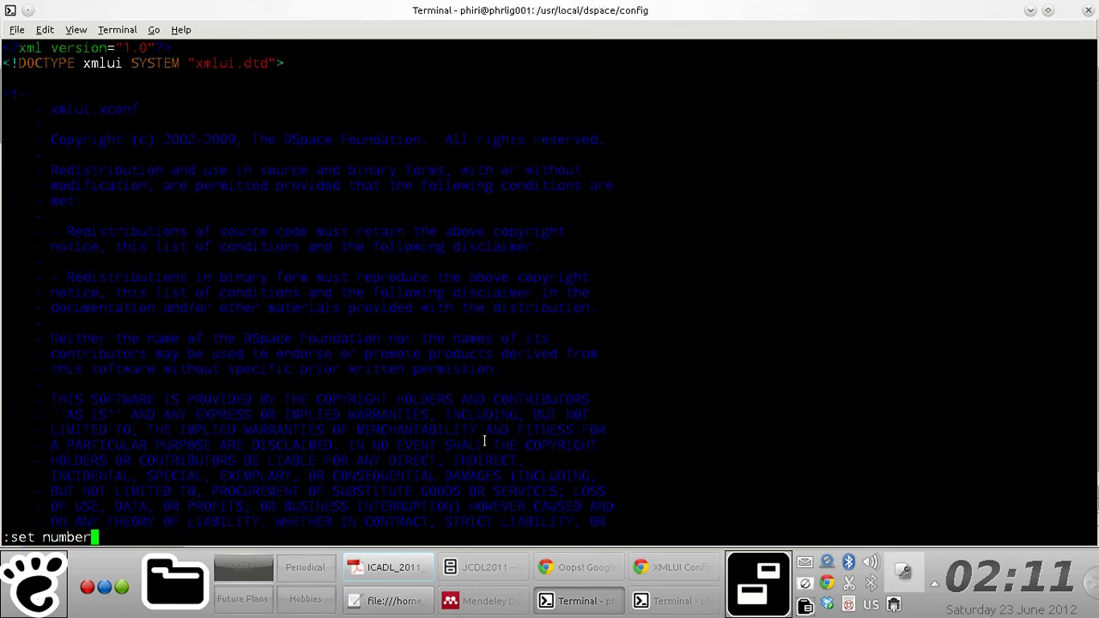
{"action": "key", "text": "Return"}
{"action": "type", "text": ":$"}
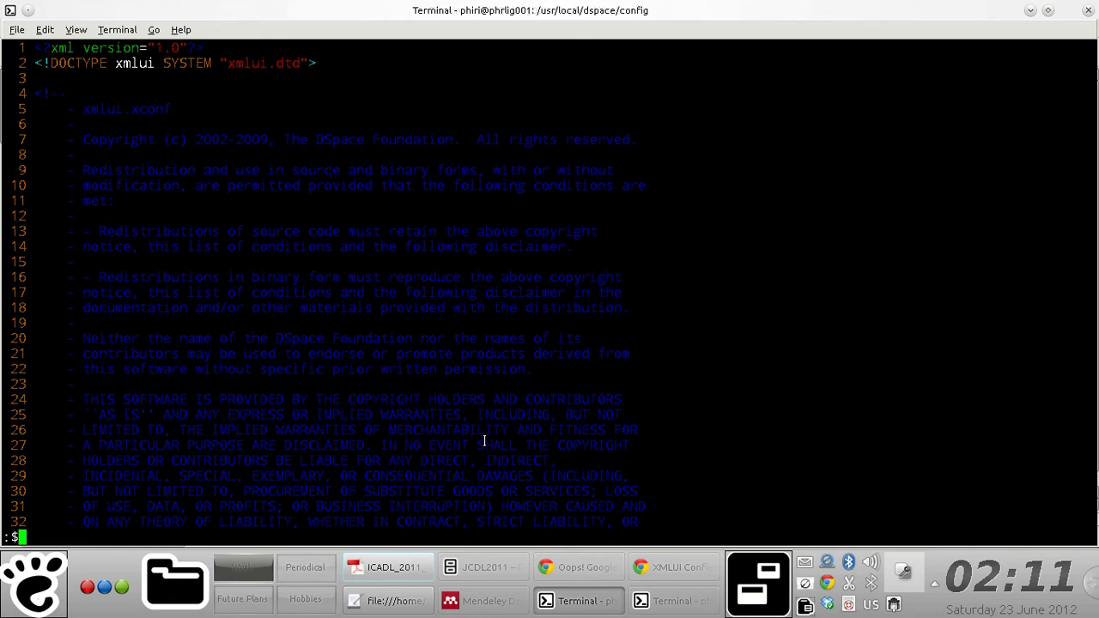
{"action": "key", "text": "Return"}
{"action": "key", "text": "Up"}
{"action": "key", "text": "Up"}
{"action": "key", "text": "Up"}
{"action": "key", "text": "Up"}
{"action": "key", "text": "Up"}
{"action": "key", "text": "Up"}
{"action": "key", "text": "Up"}
{"action": "key", "text": "Up"}
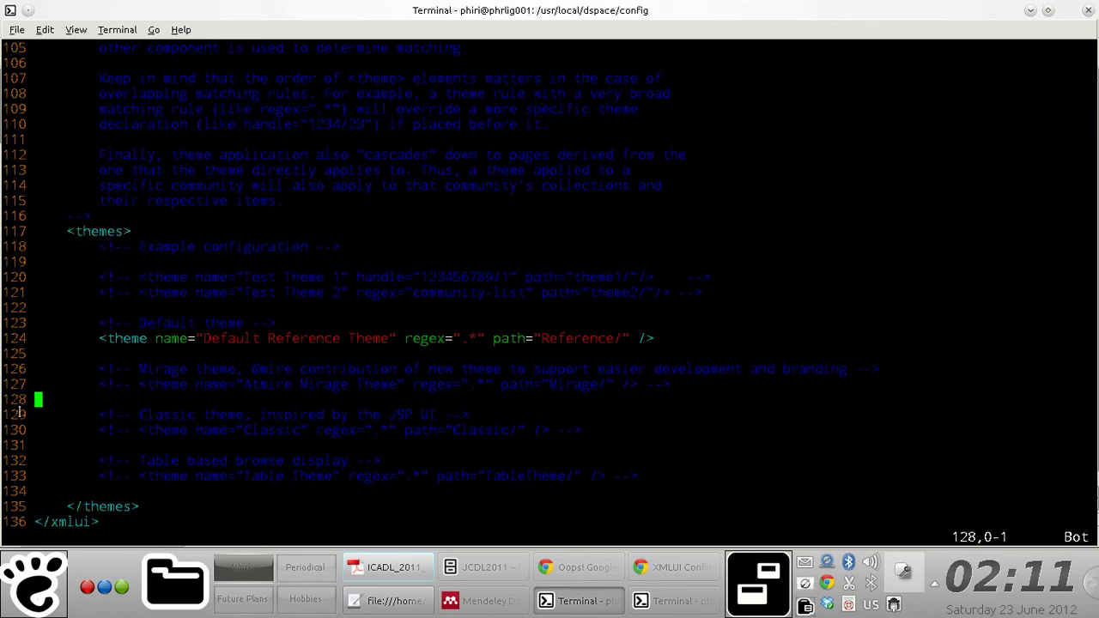
{"action": "triple_click", "coordinate": [151, 511]}
{"action": "left_click_drag", "start_coordinate": [42, 483], "coordinate": [60, 415]}
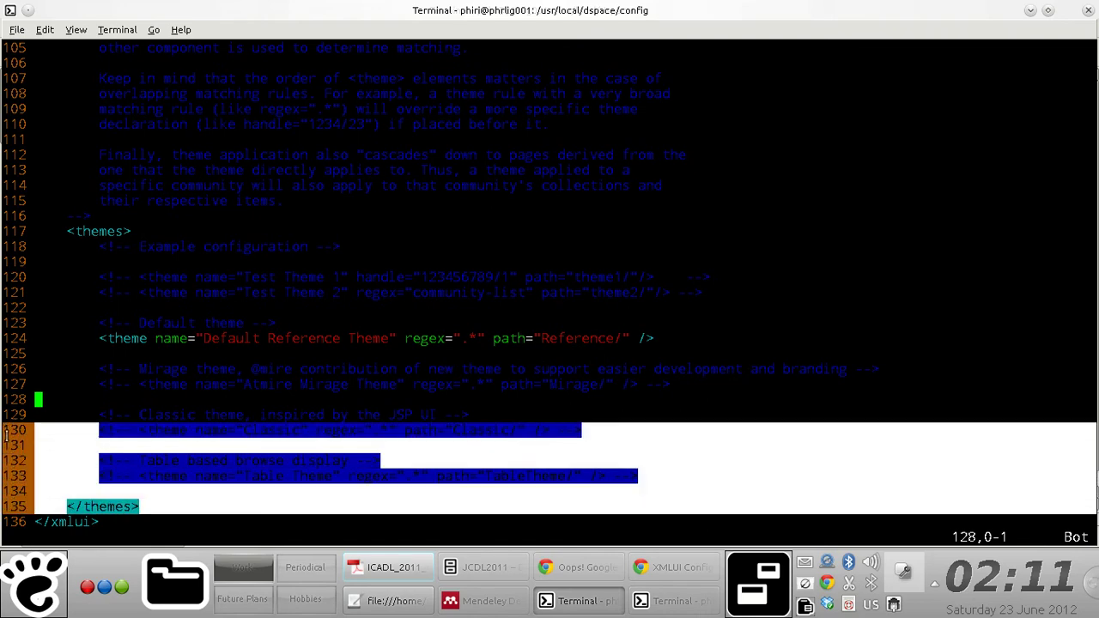
{"action": "left_click", "coordinate": [79, 356]}
{"action": "double_click", "coordinate": [94, 230]}
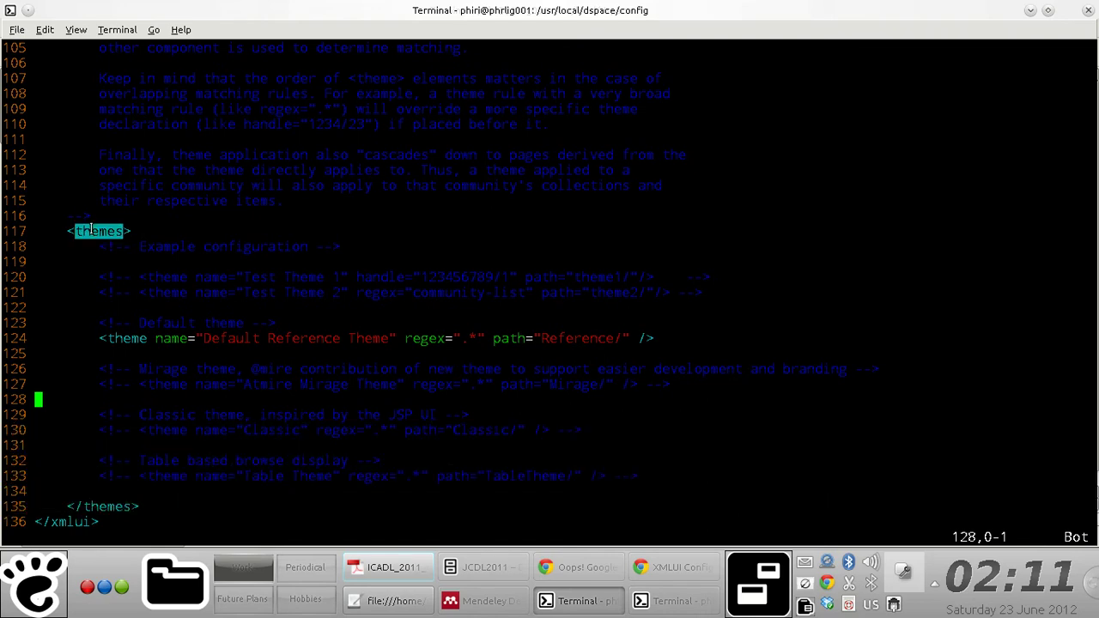
{"action": "left_click", "coordinate": [185, 217]}
{"action": "double_click", "coordinate": [99, 231]}
{"action": "left_click_drag", "start_coordinate": [98, 338], "coordinate": [654, 338]}
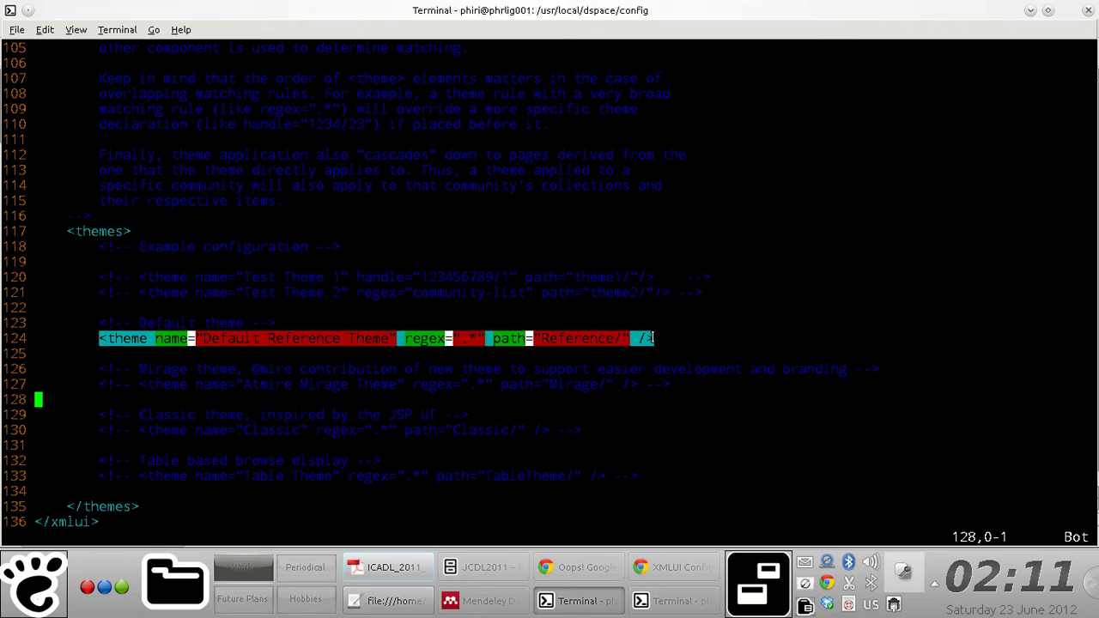
{"action": "left_click", "coordinate": [103, 368]}
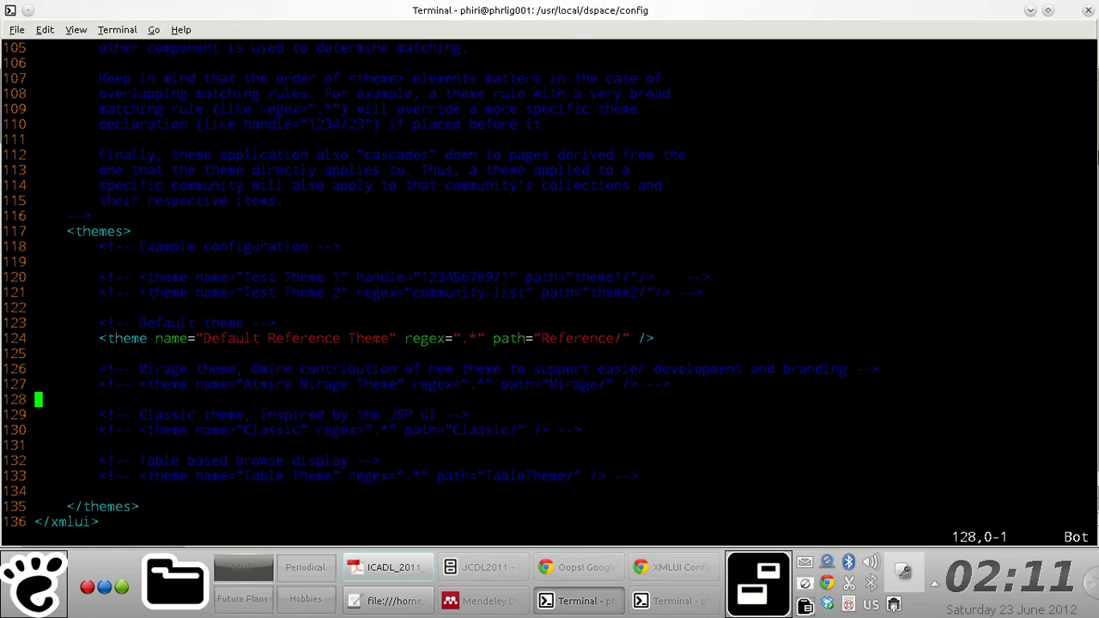
{"action": "key", "text": "Up"}
{"action": "key", "text": "Up"}
{"action": "key", "text": "Up"}
{"action": "key", "text": "Up"}
{"action": "key", "text": "Right"}
{"action": "key", "text": "Right"}
{"action": "key", "text": "Right"}
{"action": "key", "text": "Down"}
{"action": "key", "text": "Down"}
{"action": "left_click", "coordinate": [580, 567]}
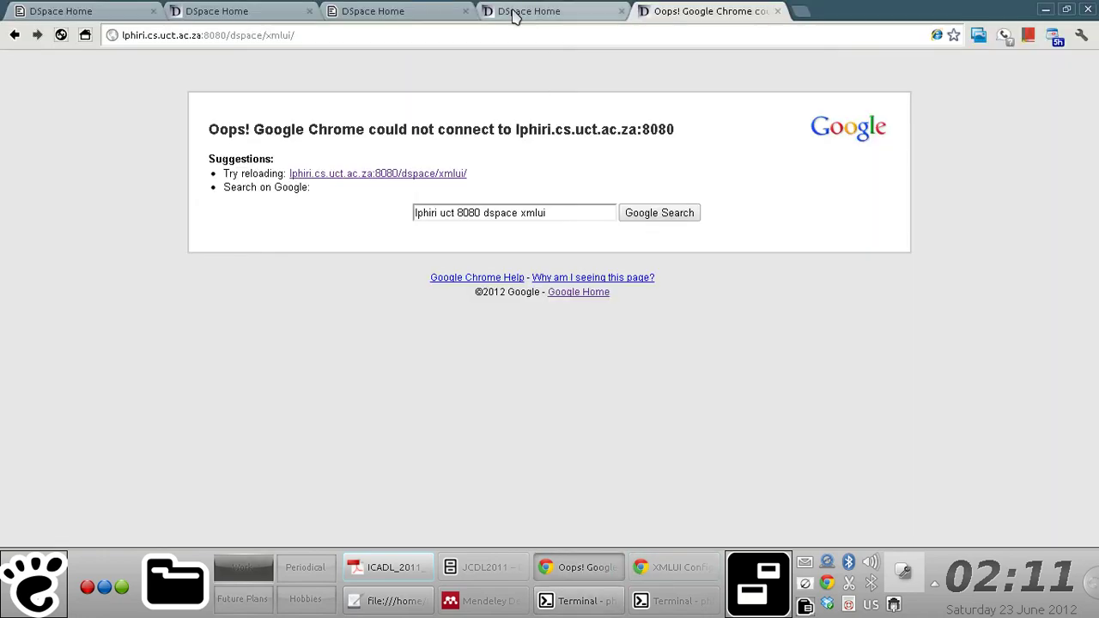
{"action": "left_click", "coordinate": [397, 12]}
{"action": "left_click", "coordinate": [692, 12]}
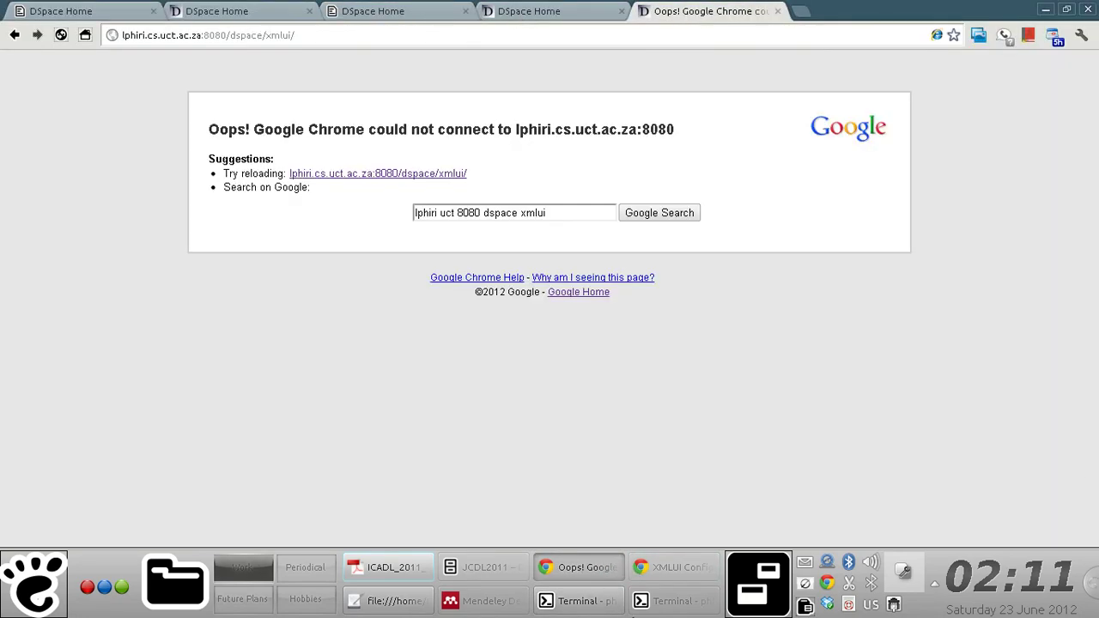
{"action": "left_click", "coordinate": [579, 601]}
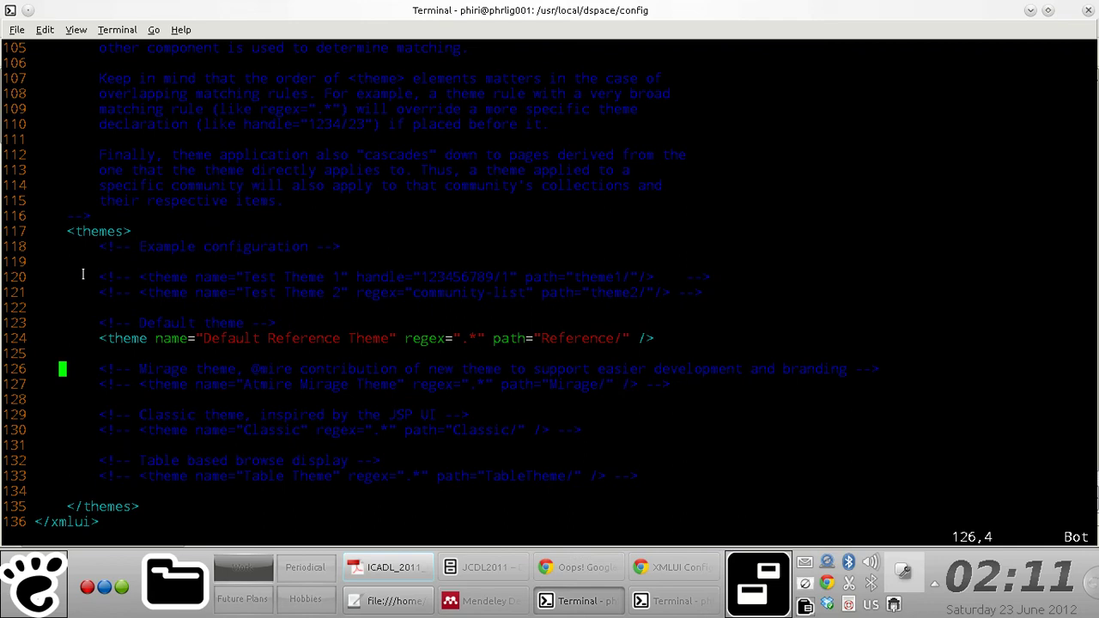
Wrap the Default Reference Theme rule on line 124 in <!-- --> comment markers.
{"action": "left_click_drag", "start_coordinate": [64, 231], "coordinate": [97, 247]}
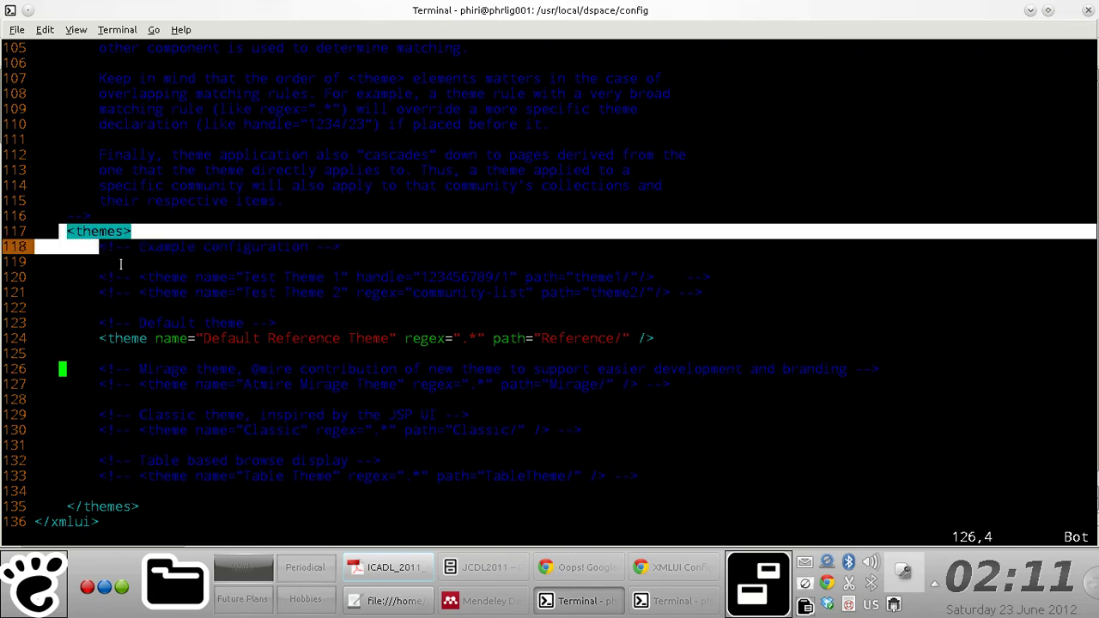
{"action": "triple_click", "coordinate": [208, 303]}
{"action": "left_click", "coordinate": [483, 420]}
{"action": "key", "text": "k"}
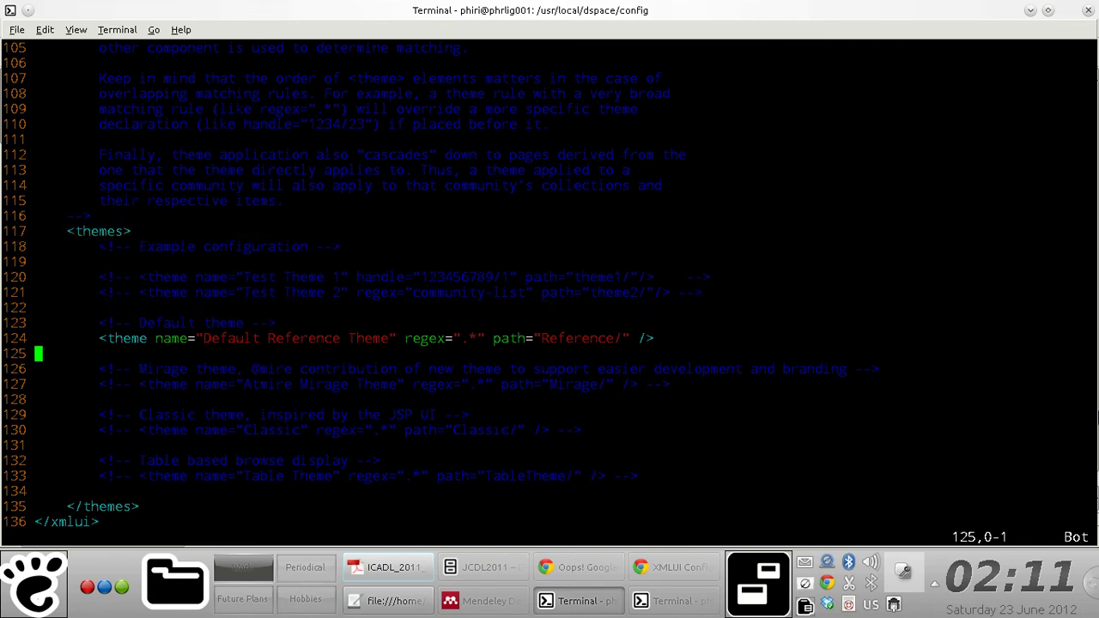
{"action": "key", "text": "k"}
{"action": "key", "text": "l"}
{"action": "key", "text": "l"}
{"action": "key", "text": "l"}
{"action": "key", "text": "l"}
{"action": "key", "text": "l"}
{"action": "key", "text": "l"}
{"action": "key", "text": "l"}
{"action": "key", "text": "l"}
{"action": "type", "text": "i"}
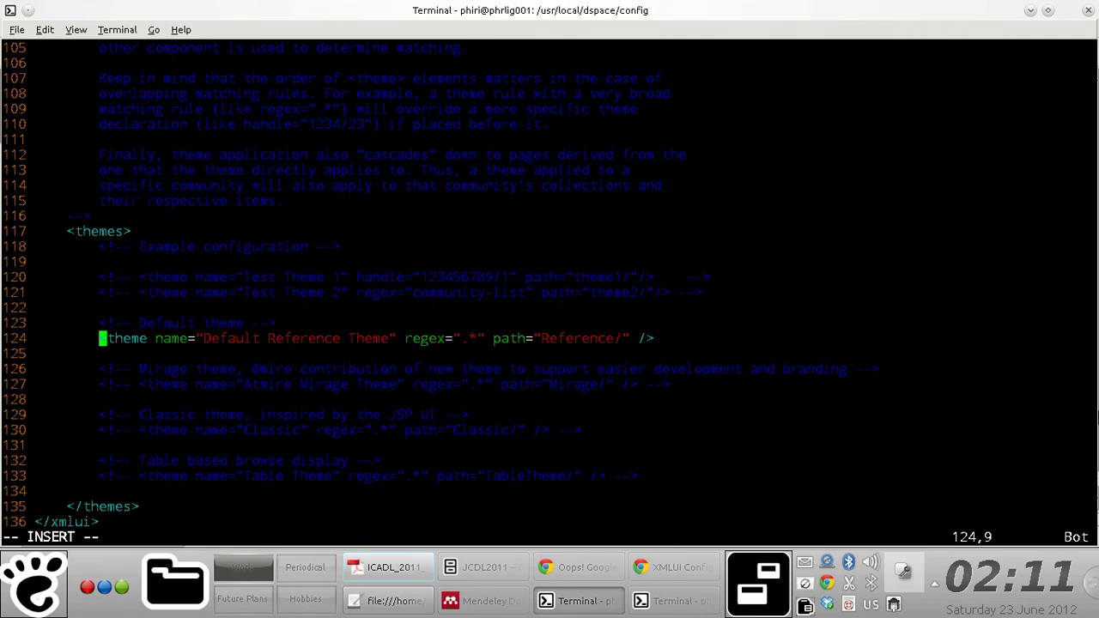
{"action": "type", "text": "<!--"}
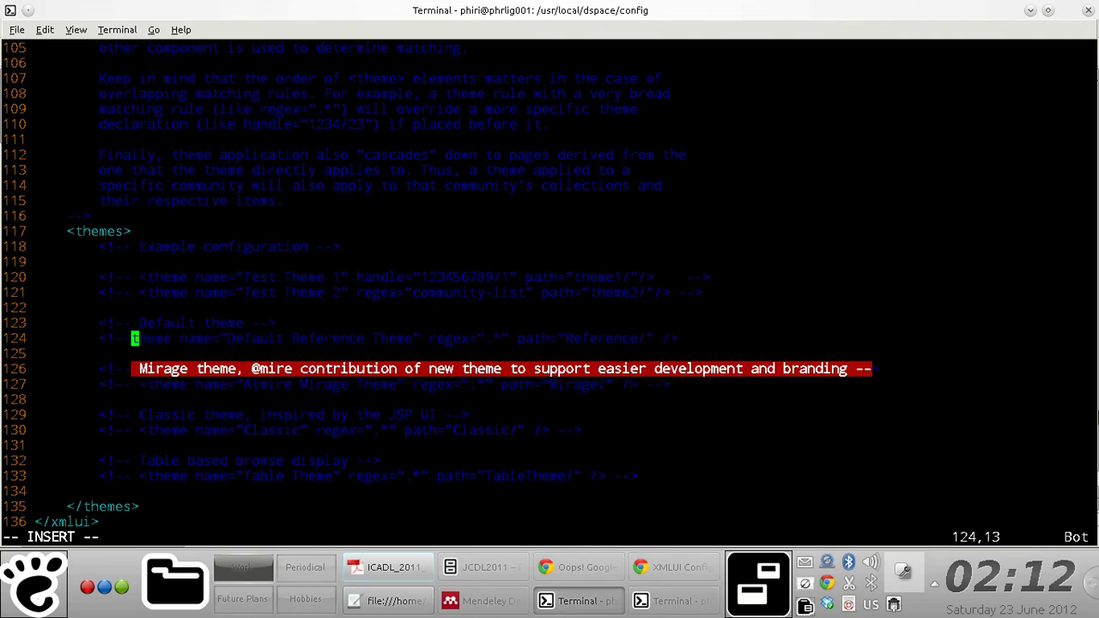
{"action": "key", "text": "End"}
{"action": "key", "text": "Left"}
{"action": "type", "text": "--"}
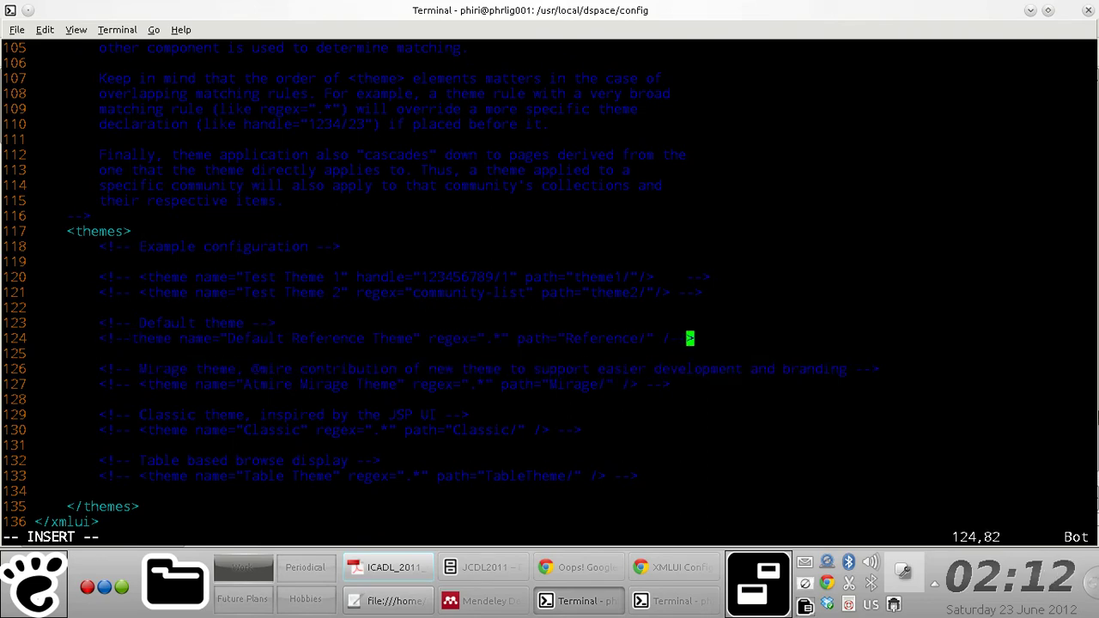
Open a line below the Classic theme rule and start a 'Kubrick theme' comment.
{"action": "key", "text": "Down"}
{"action": "key", "text": "Down"}
{"action": "key", "text": "Down"}
{"action": "key", "text": "Down"}
{"action": "key", "text": "Down"}
{"action": "key", "text": "Down"}
{"action": "key", "text": "Return"}
{"action": "key", "text": "Return"}
{"action": "type", "text": "<!"}
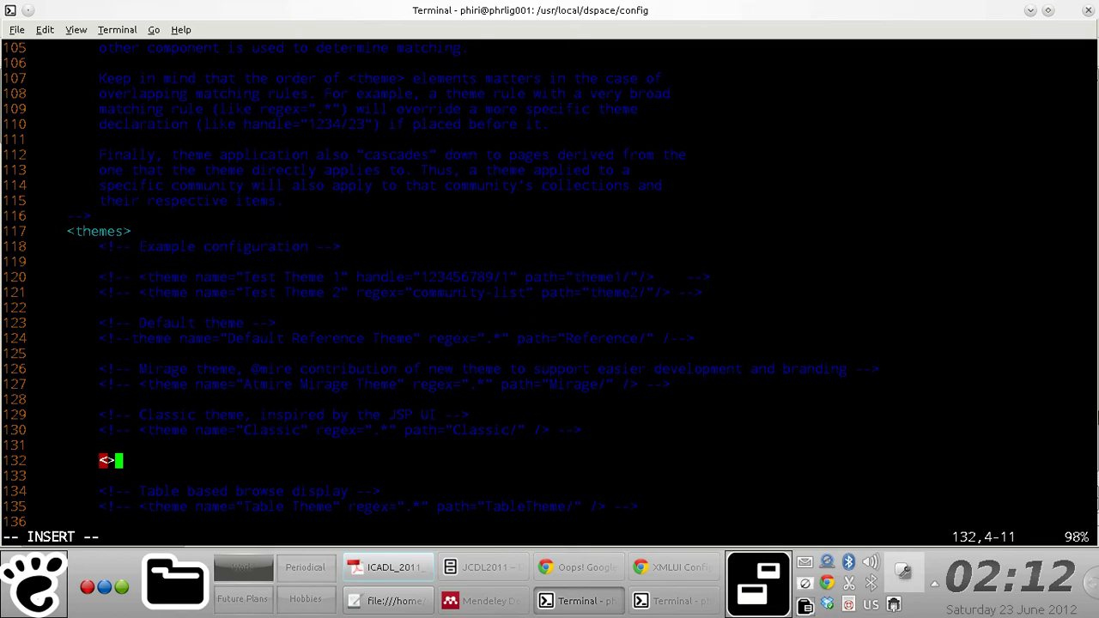
{"action": "key", "text": "BackSpace"}
{"action": "type", "text": "!--  -"}
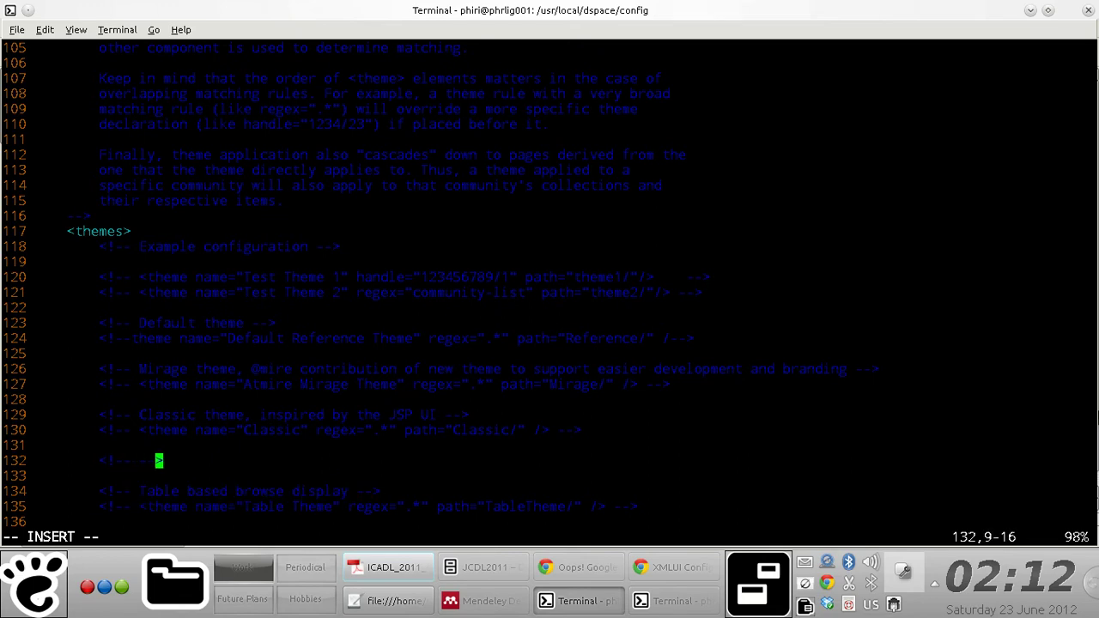
{"action": "key", "text": "Left"}
{"action": "key", "text": "Left"}
{"action": "type", "text": "Kubrick "}
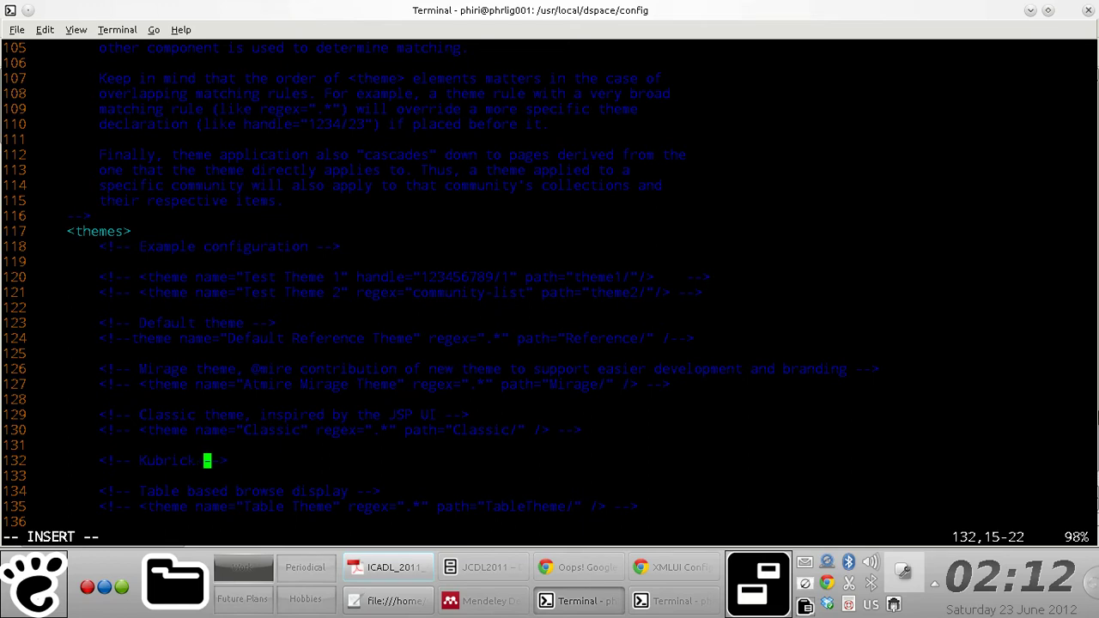
{"action": "type", "text": "theme,"}
Check the DSpace Home tab and the connection error page in Chrome, then return to vi.
{"action": "key", "text": "alt+Tab"}
{"action": "key", "text": "alt+Tab"}
{"action": "left_click", "coordinate": [567, 568]}
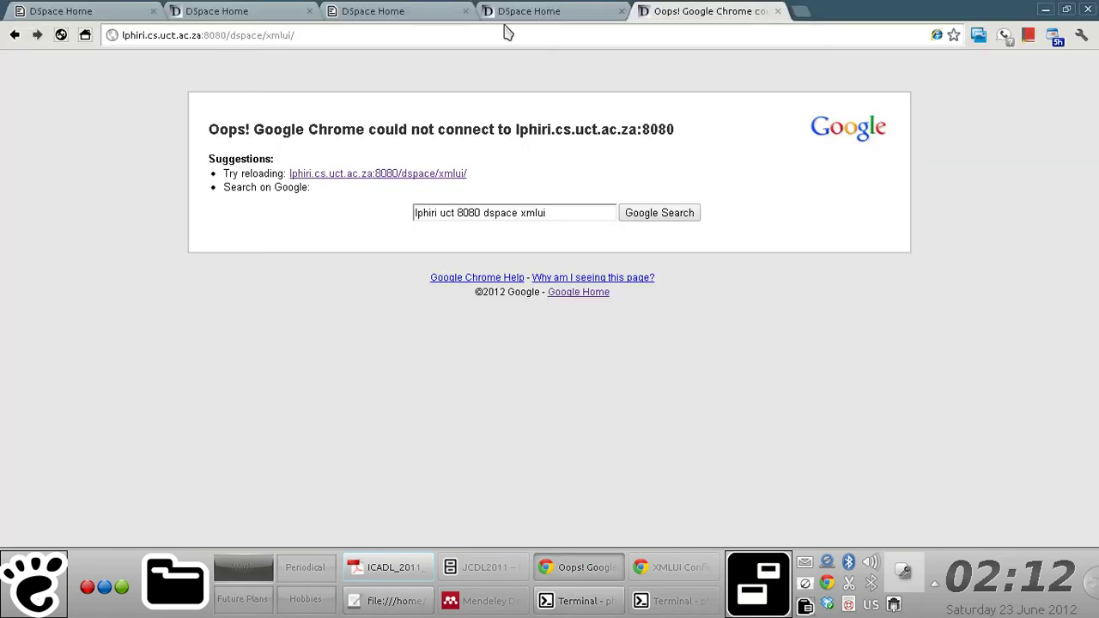
{"action": "left_click", "coordinate": [375, 15]}
{"action": "scroll", "coordinate": [1095, 290], "scroll_direction": "down", "scroll_amount": 1}
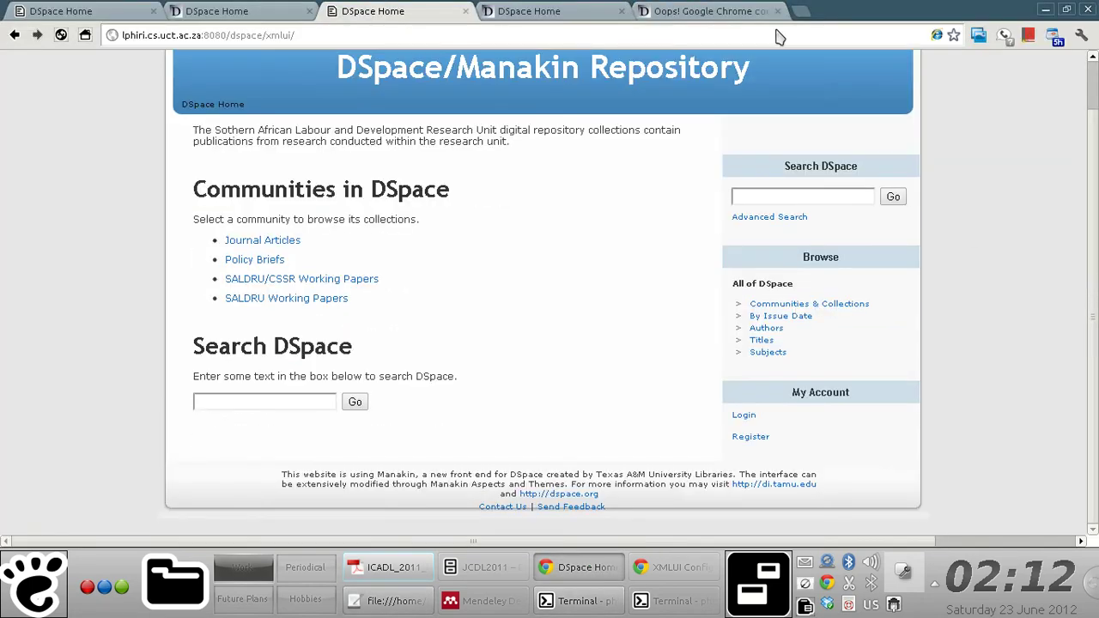
{"action": "left_click", "coordinate": [704, 12]}
{"action": "key", "text": "alt+Tab"}
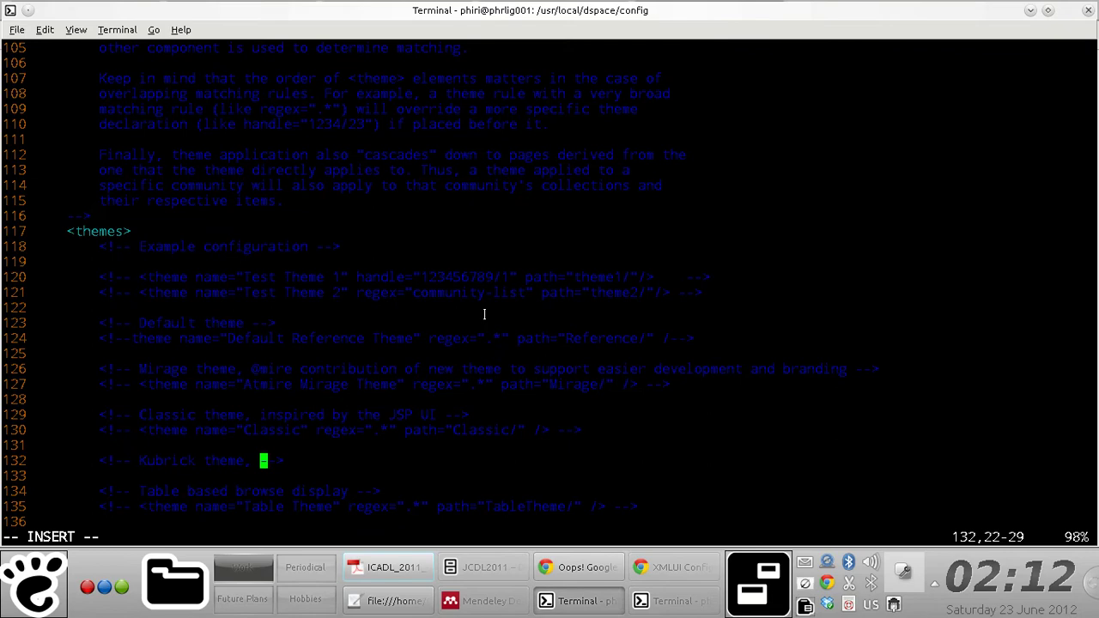
Finish the <!-- Kubrick theme--> comment and add a <theme name="" /> line below it.
{"action": "key", "text": "BackSpace"}
{"action": "key", "text": "BackSpace"}
{"action": "key", "text": "End"}
{"action": "key", "text": "Return"}
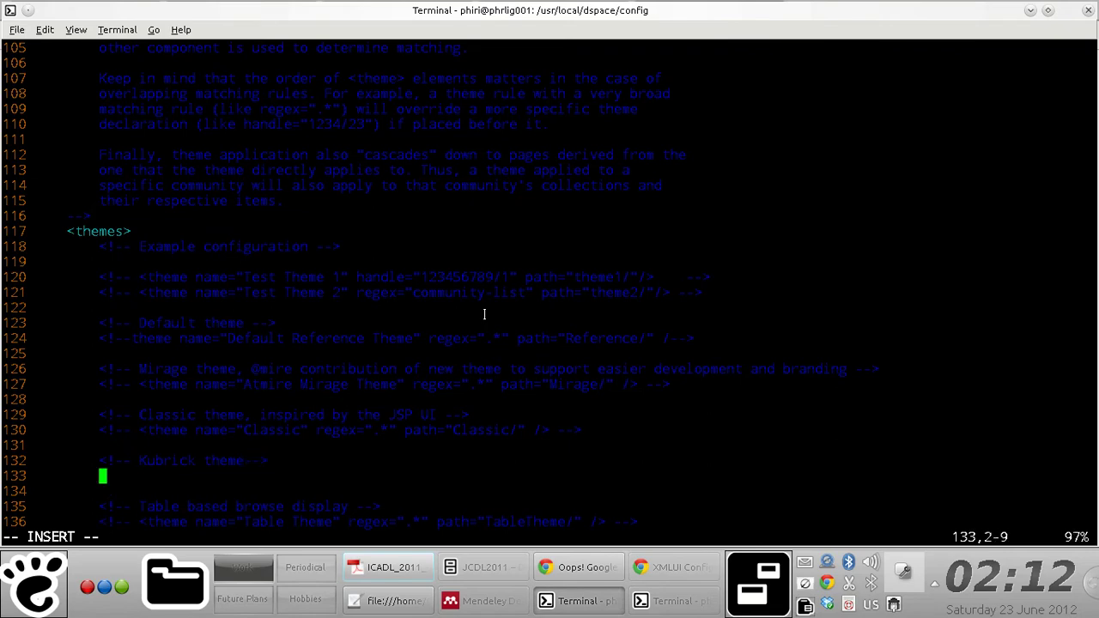
{"action": "type", "text": "<>"}
{"action": "key", "text": "Left"}
{"action": "type", "text": "theme"}
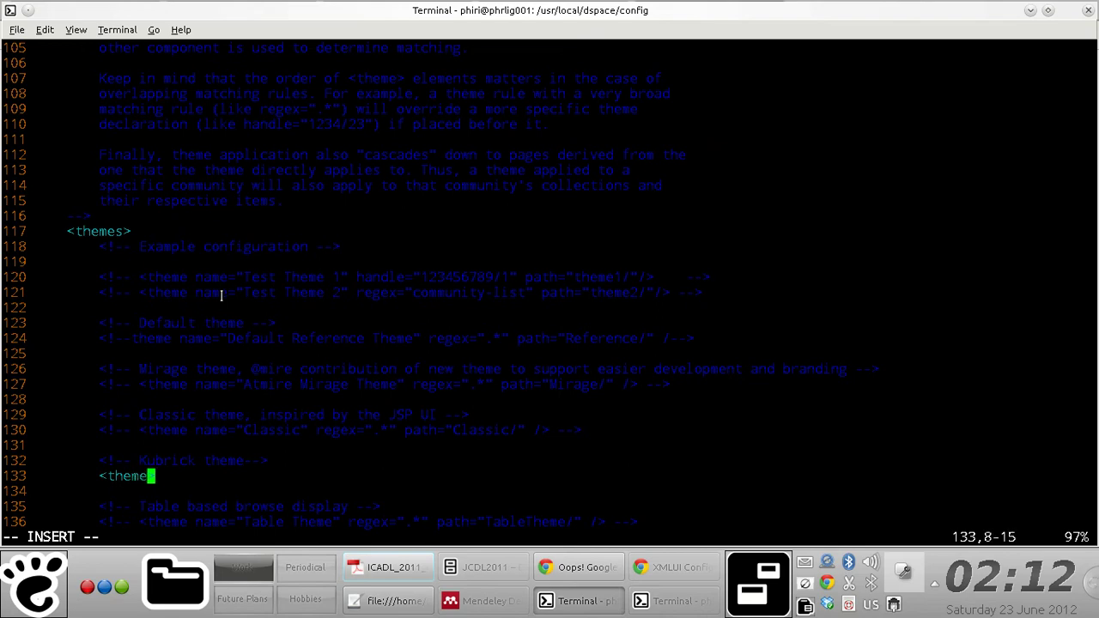
{"action": "type", "text": " name"}
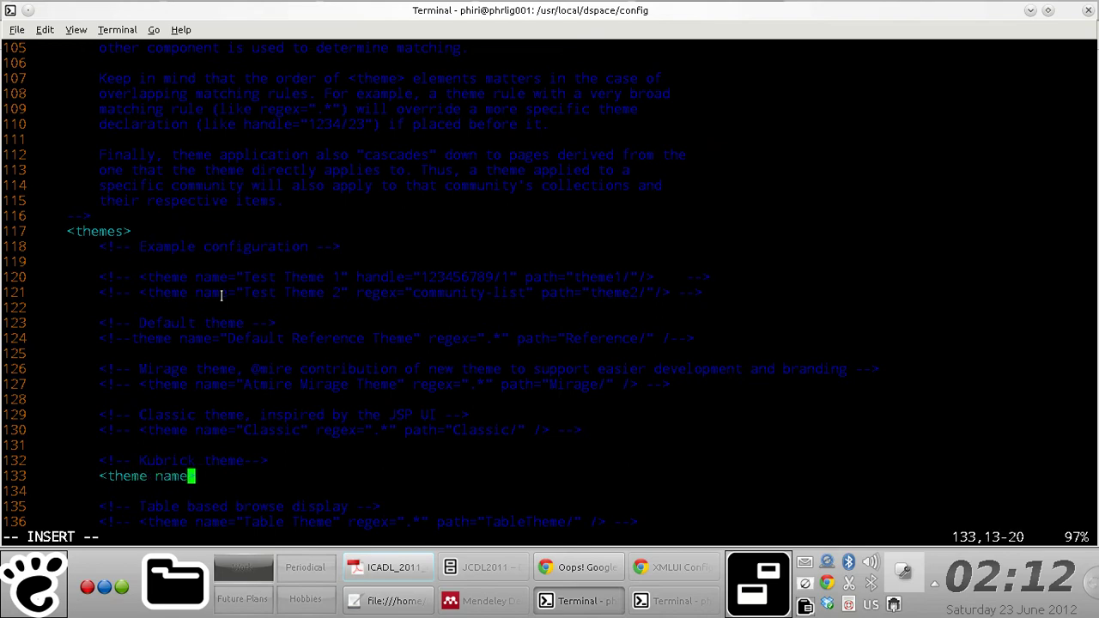
{"action": "type", "text": "=\"\" />"}
{"action": "key", "text": "Left"}
{"action": "key", "text": "Left"}
{"action": "key", "text": "Left"}
{"action": "key", "text": "ctrl+shift+t"}
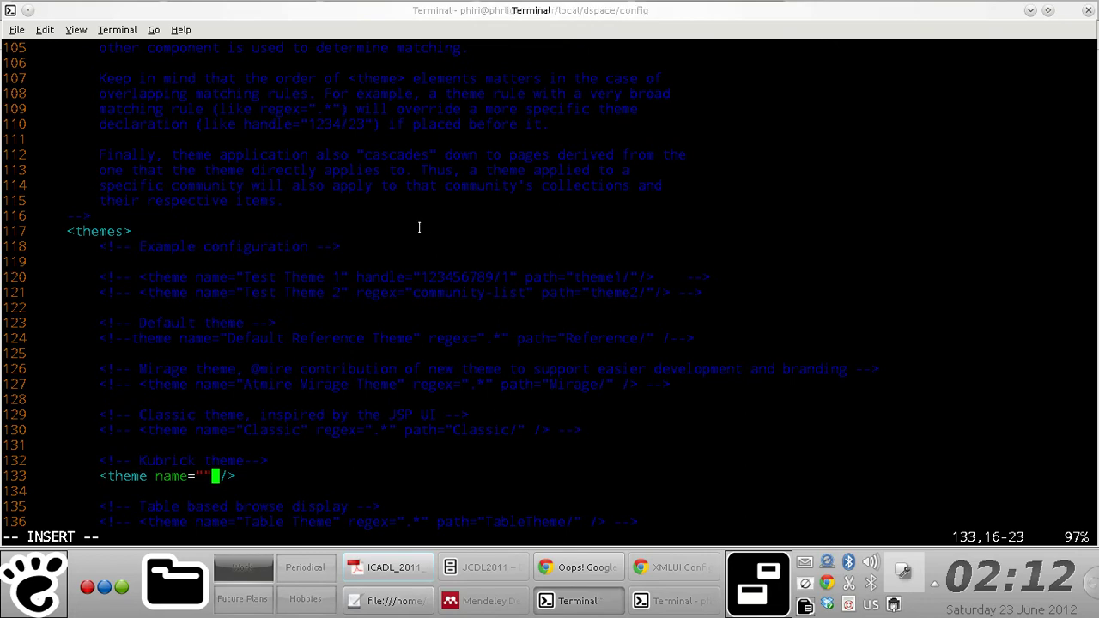
SSH into lphiri.cs.uct.ac.za and change to /usr/local/dspace.
{"action": "type", "text": "ssh lphir"}
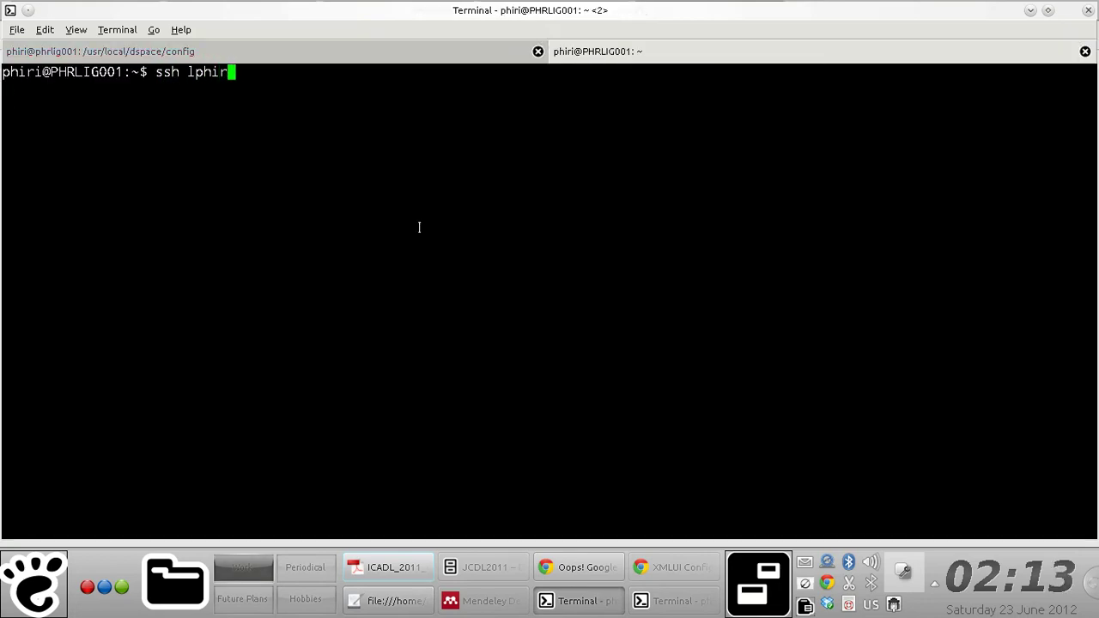
{"action": "type", "text": "i.cs.uct.ac.za"}
{"action": "key", "text": "Return"}
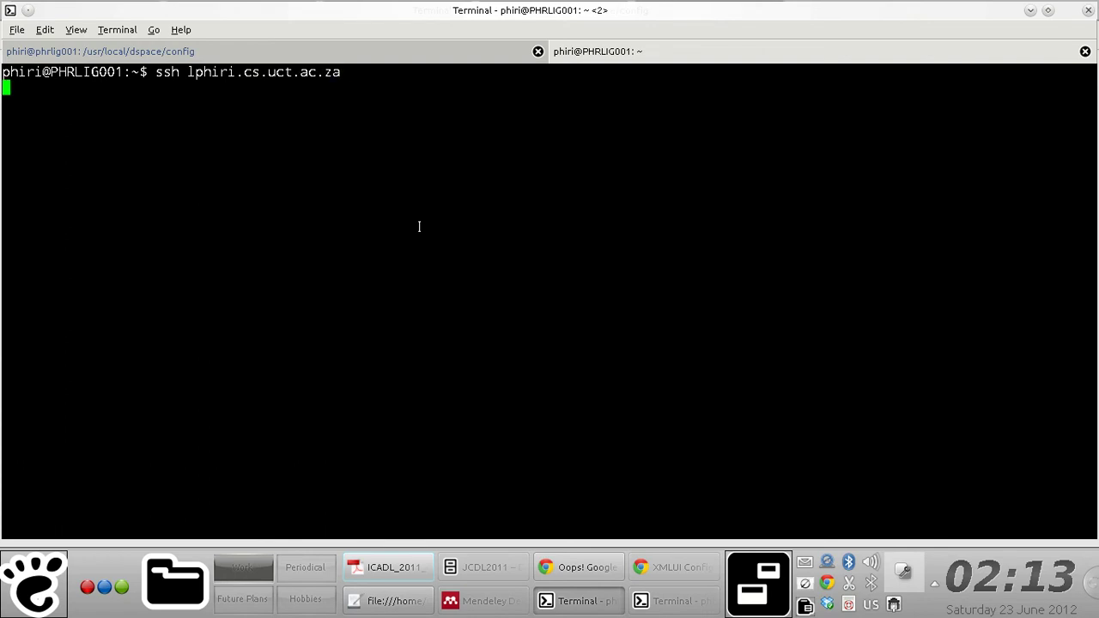
{"action": "type", "text": "cd /usr/dsl"}
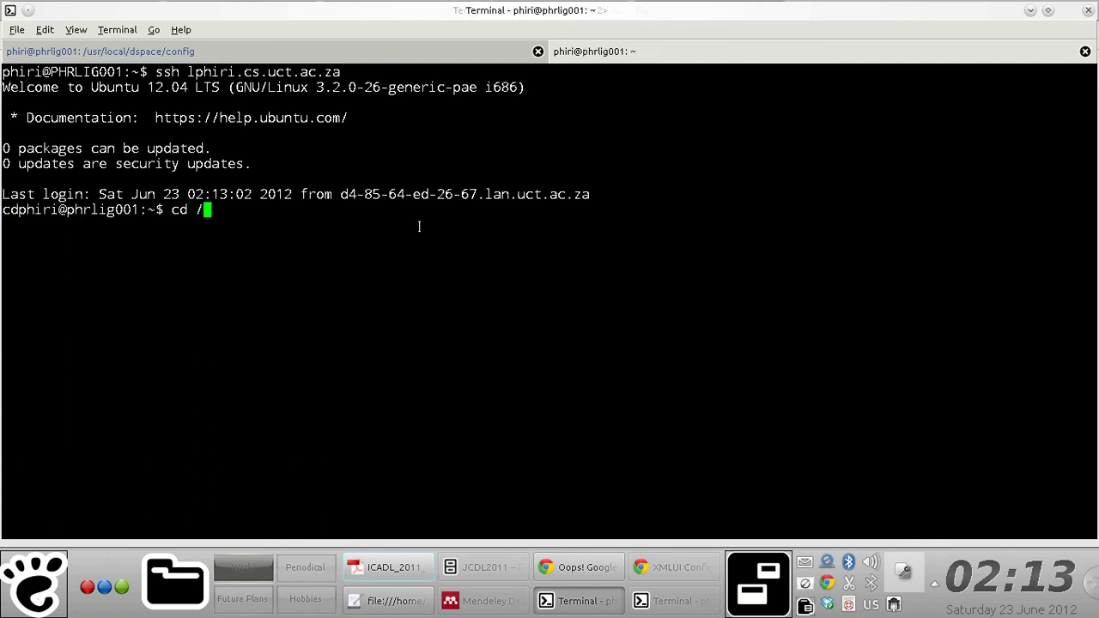
{"action": "key", "text": "BackSpace"}
{"action": "key", "text": "BackSpace"}
{"action": "key", "text": "BackSpace"}
{"action": "type", "text": "local/d"}
{"action": "key", "text": "Tab"}
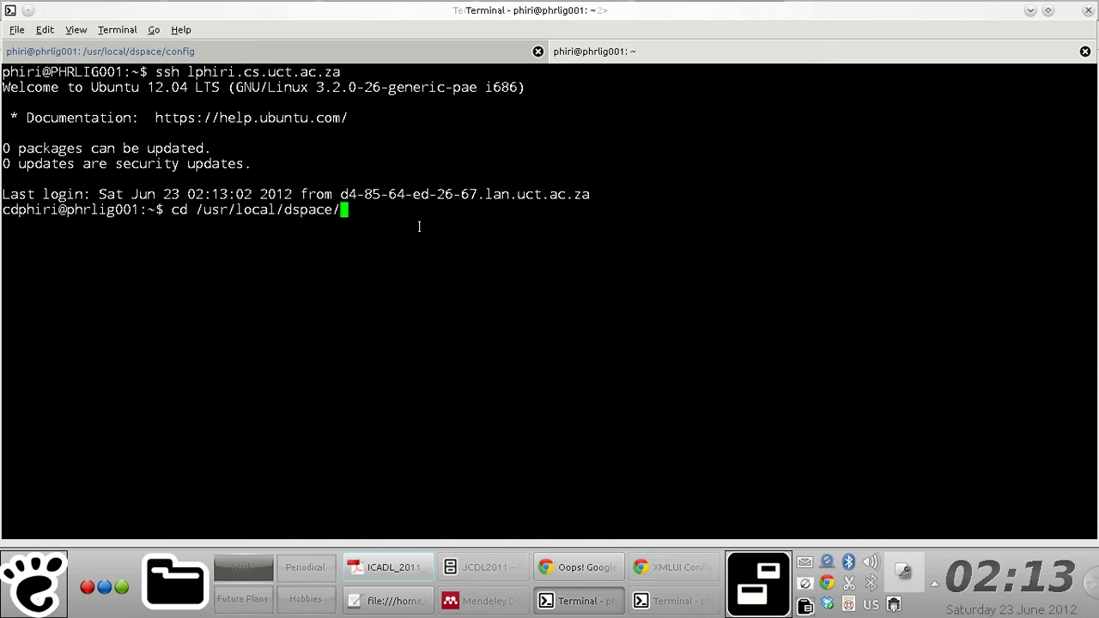
{"action": "key", "text": "Return"}
Move into webapps/xmlui/themes, listing each folder's contents on the way.
{"action": "type", "text": "ls"}
{"action": "key", "text": "Return"}
{"action": "type", "text": "cd web"}
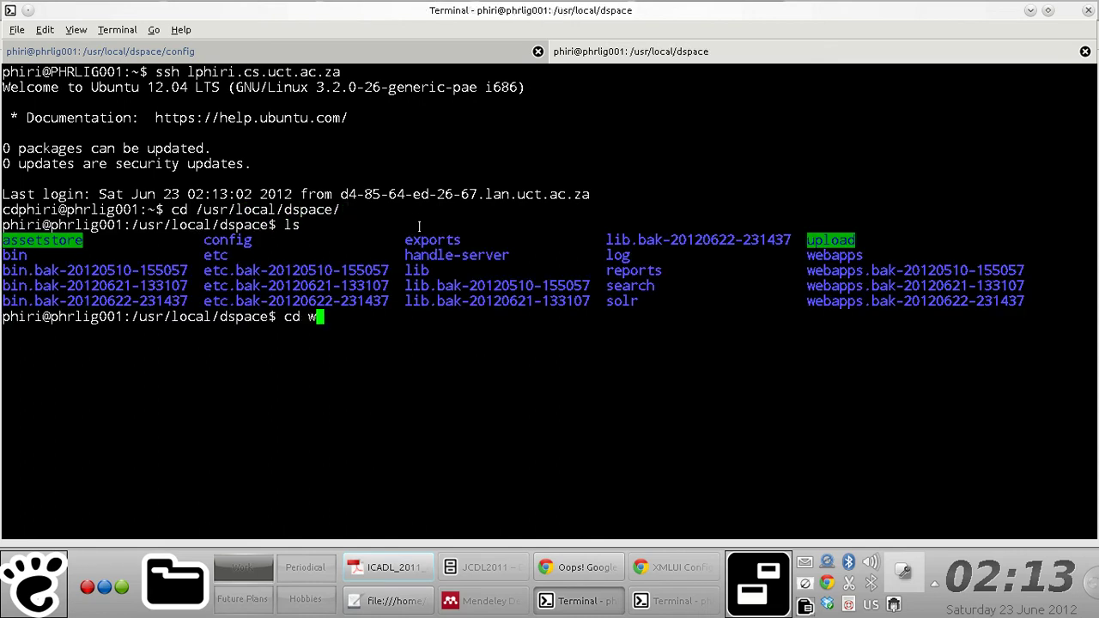
{"action": "key", "text": "Tab"}
{"action": "key", "text": "Return"}
{"action": "type", "text": "ls"}
{"action": "key", "text": "Return"}
{"action": "type", "text": "cd xm"}
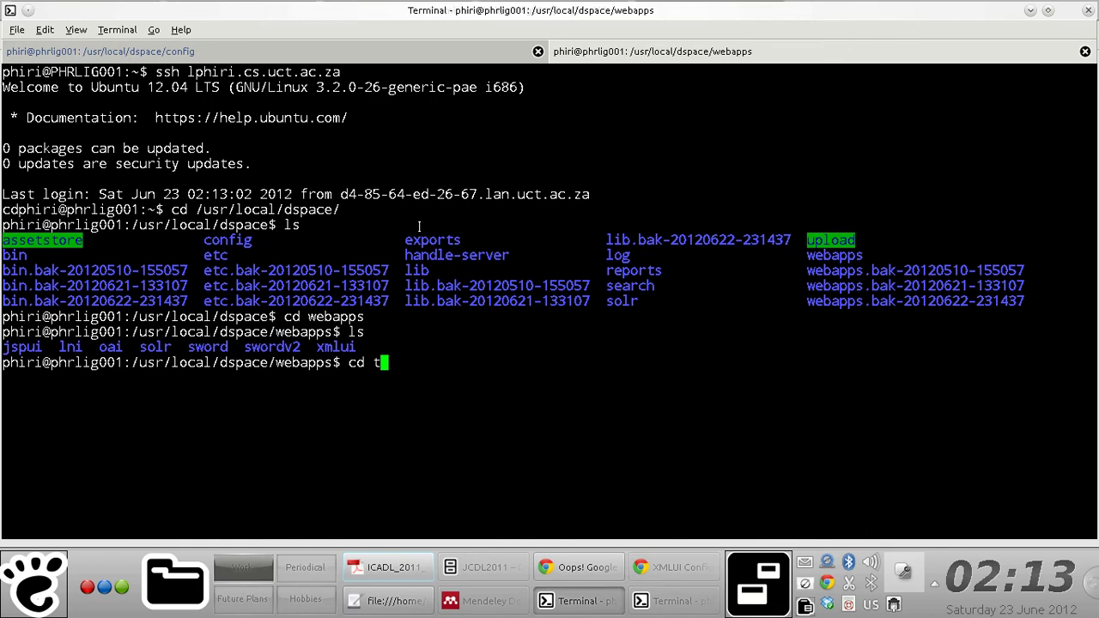
{"action": "key", "text": "Tab"}
{"action": "key", "text": "Return"}
{"action": "type", "text": "ls"}
{"action": "key", "text": "Return"}
{"action": "type", "text": "cd "}
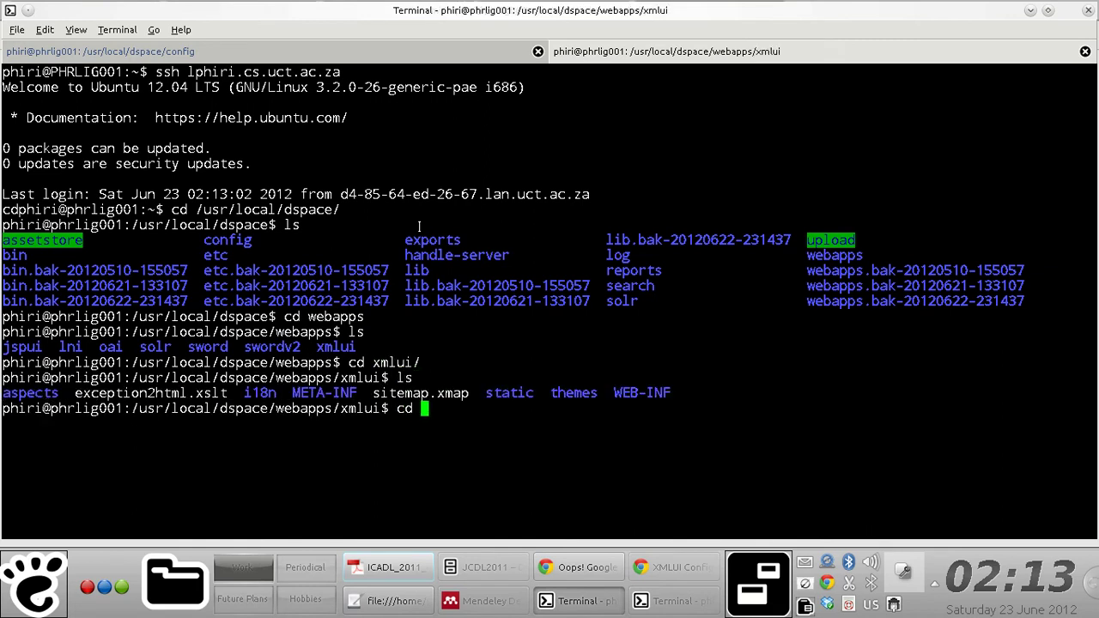
{"action": "type", "text": "th"}
{"action": "key", "text": "Tab"}
{"action": "key", "text": "Return"}
{"action": "type", "text": "ls"}
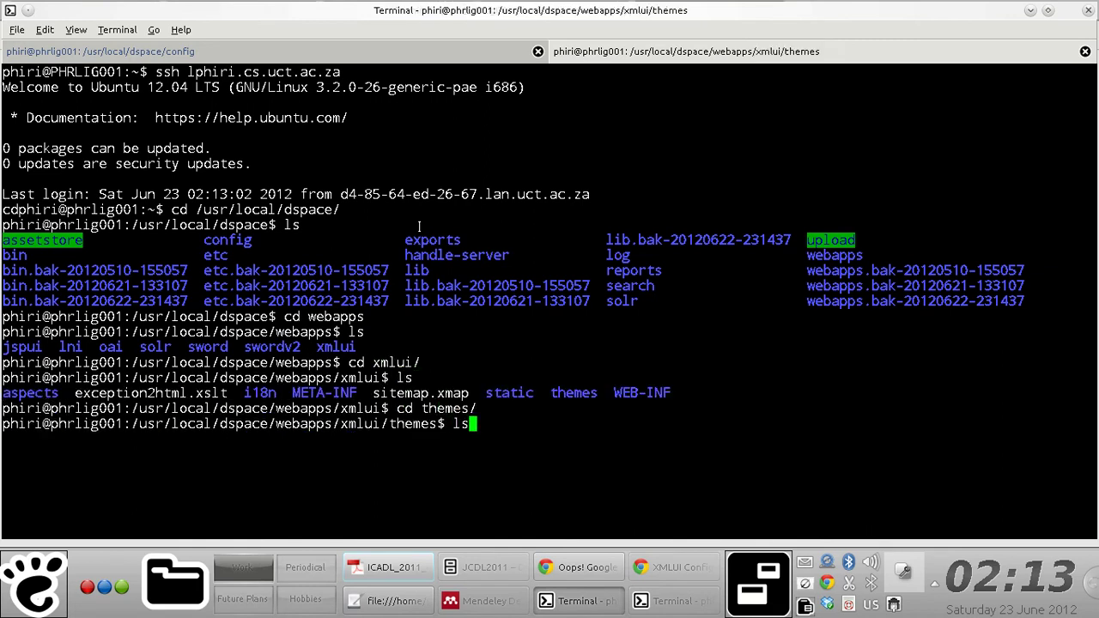
{"action": "key", "text": "Return"}
Clear the screen, confirm the Kubrick folder with ls -l, then return to the vi tab.
{"action": "type", "text": "clear"}
{"action": "key", "text": "Return"}
{"action": "type", "text": "ls"}
{"action": "key", "text": "Return"}
{"action": "type", "text": "ls -l"}
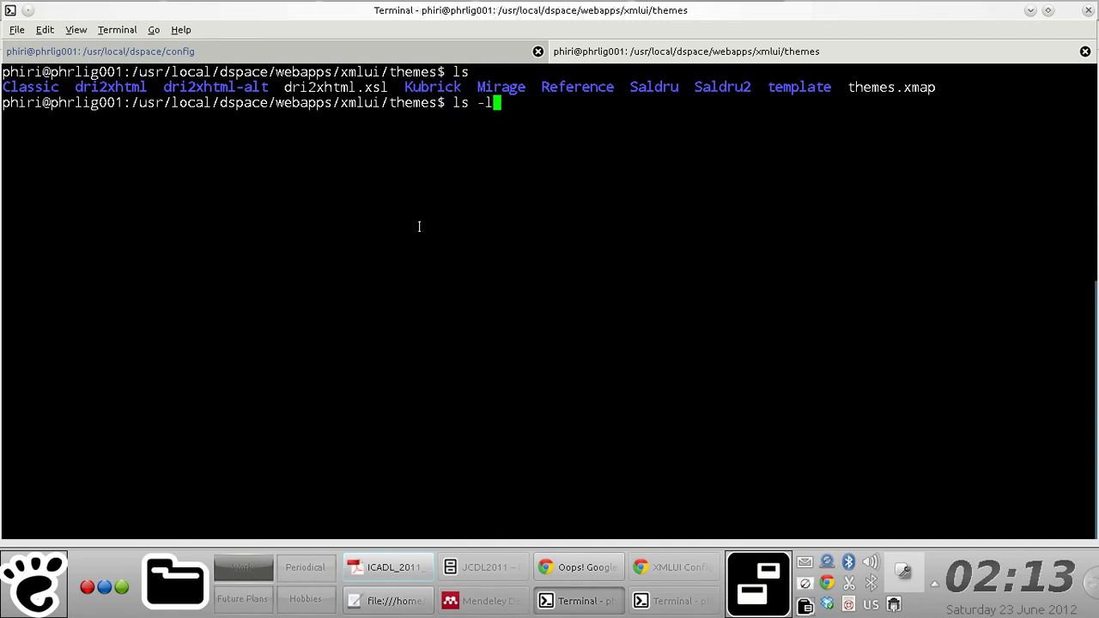
{"action": "key", "text": "Return"}
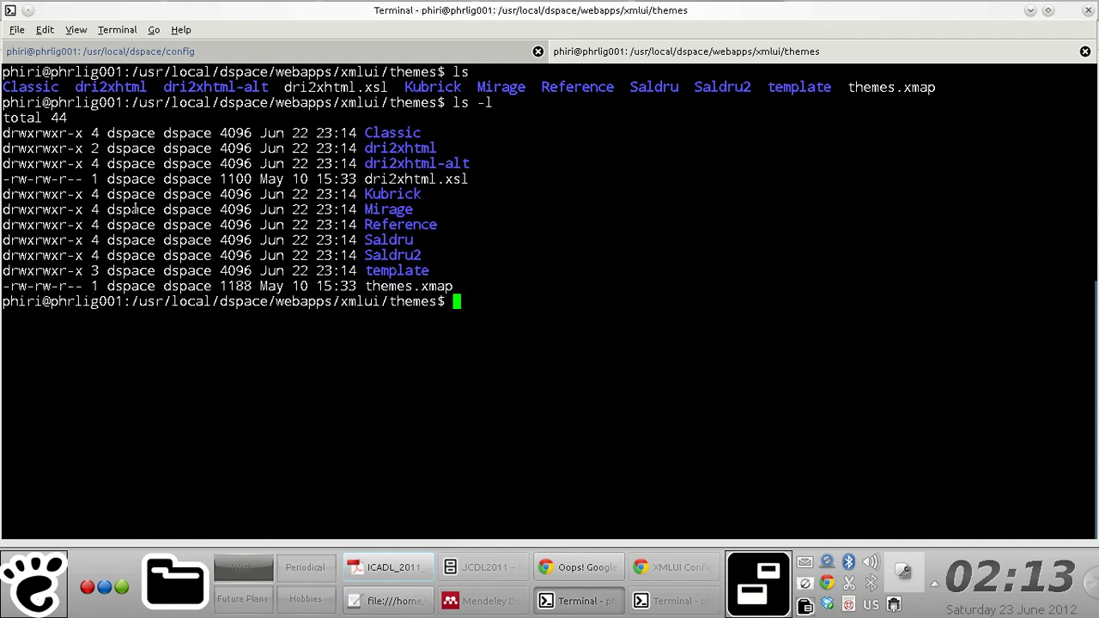
{"action": "double_click", "coordinate": [391, 194]}
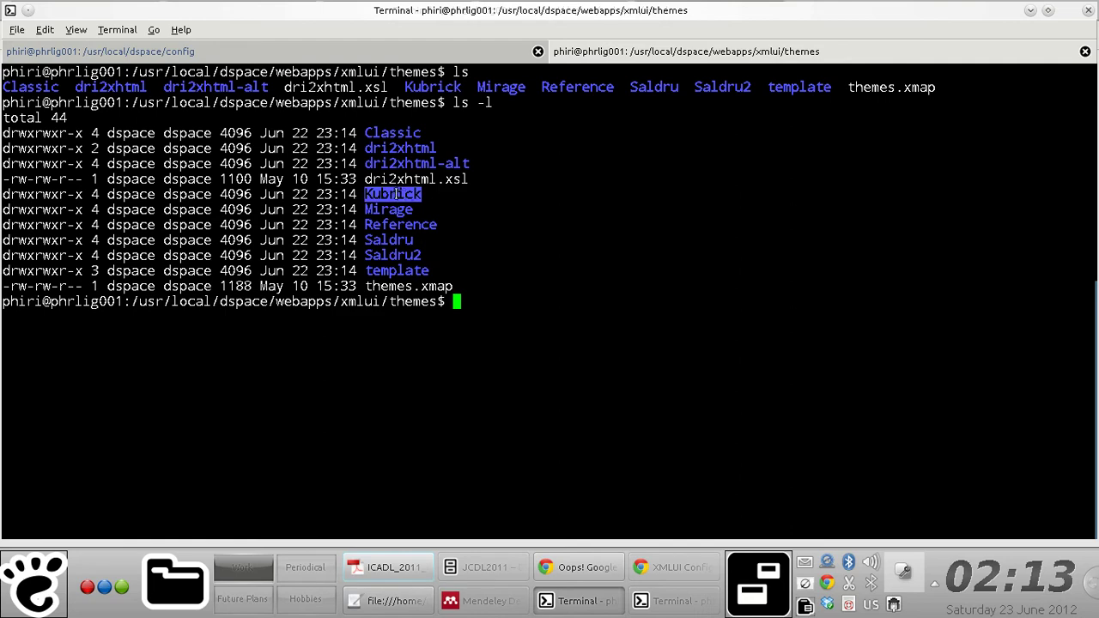
{"action": "key", "text": "alt+Tab"}
{"action": "key", "text": "alt+Tab"}
{"action": "key", "text": "ctrl+Page_Up"}
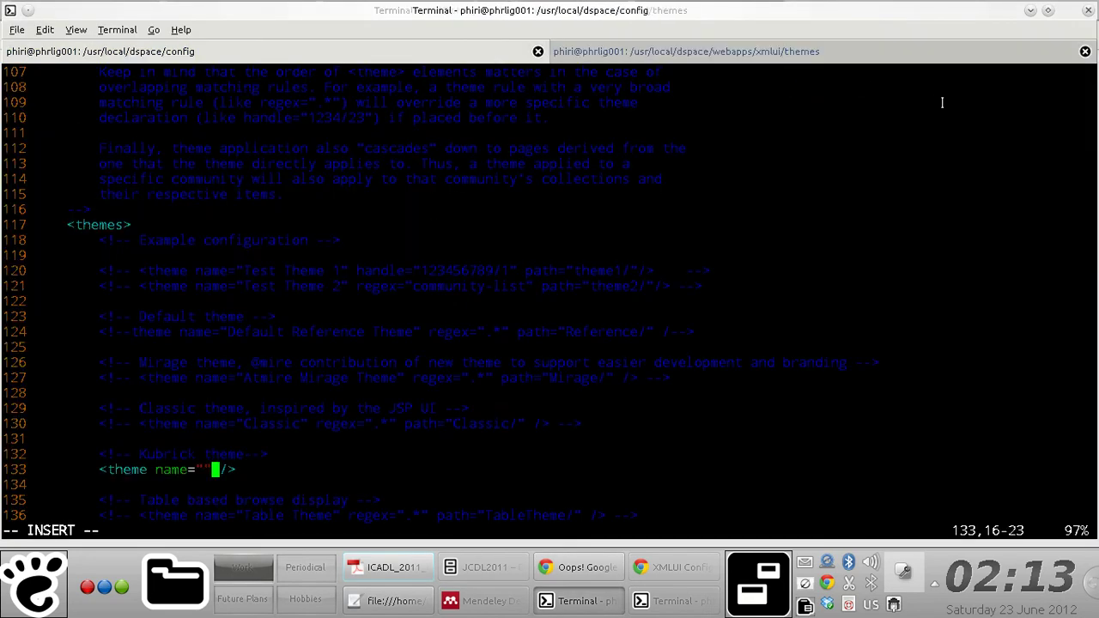
Fill the line 133 theme name with "Kubrick theme".
{"action": "key", "text": "Left"}
{"action": "type", "text": "Kubrick"}
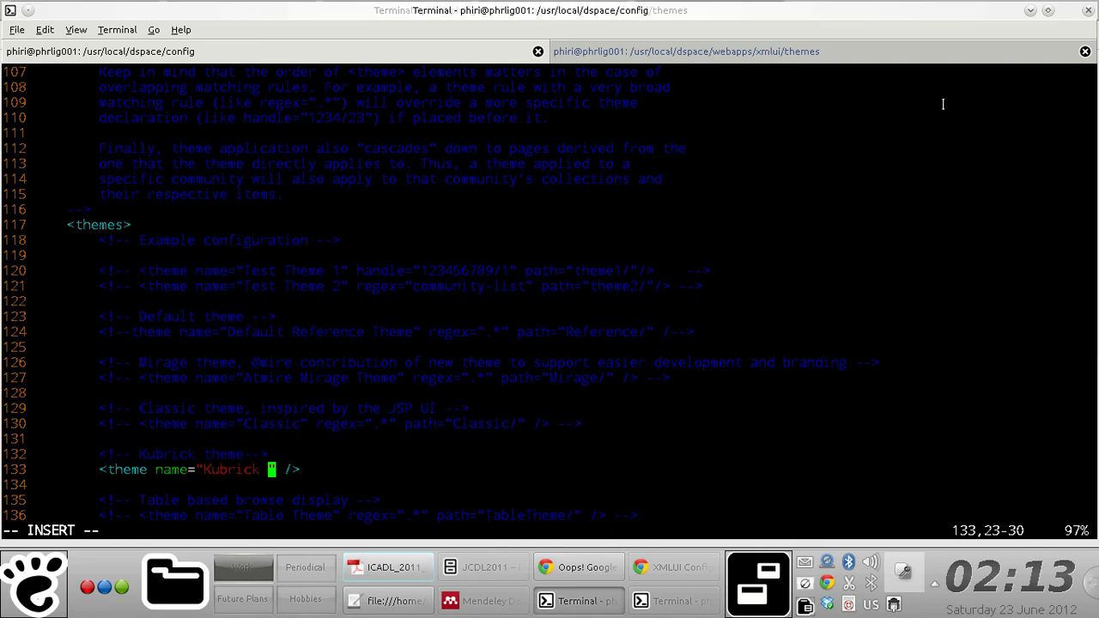
{"action": "type", "text": "theme"}
{"action": "key", "text": "Right"}
{"action": "key", "text": "Right"}
Add the attribute regex=".*" before the tag's closing slash.
{"action": "key", "text": "Left"}
{"action": "type", "text": "regex"}
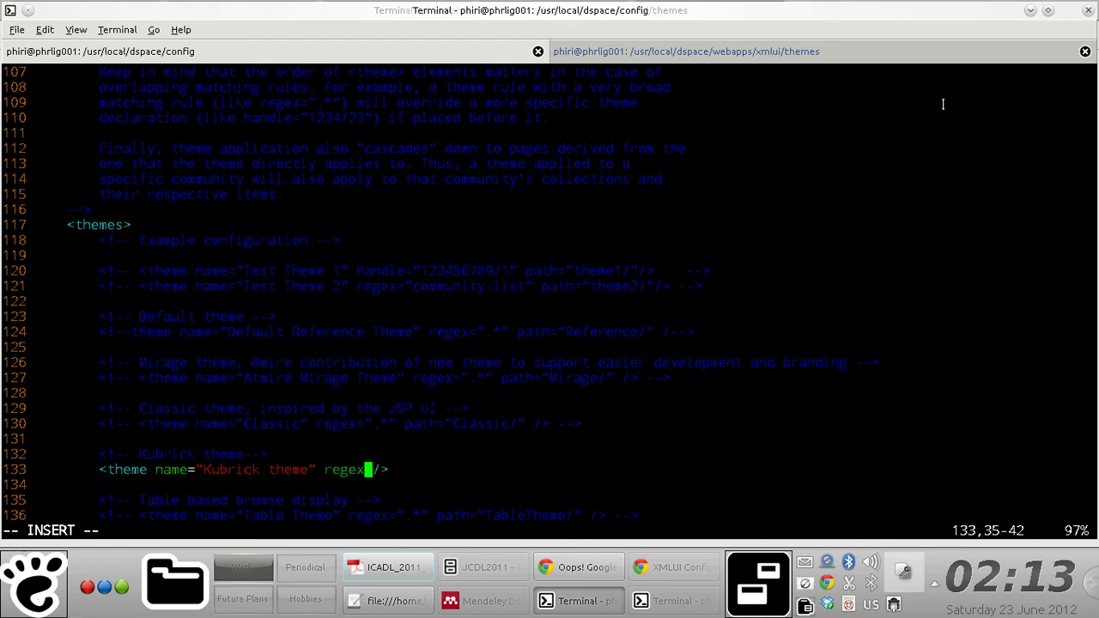
{"action": "type", "text": "=\"\""}
{"action": "key", "text": "Left"}
{"action": "type", "text": ".*"}
{"action": "key", "text": "Left"}
{"action": "key", "text": "Left"}
{"action": "key", "text": "Right"}
{"action": "key", "text": "Right"}
{"action": "key", "text": "Right"}
{"action": "key", "text": "Left"}
{"action": "key", "text": "Left"}
{"action": "key", "text": "Left"}
{"action": "key", "text": "Right"}
{"action": "key", "text": "Right"}
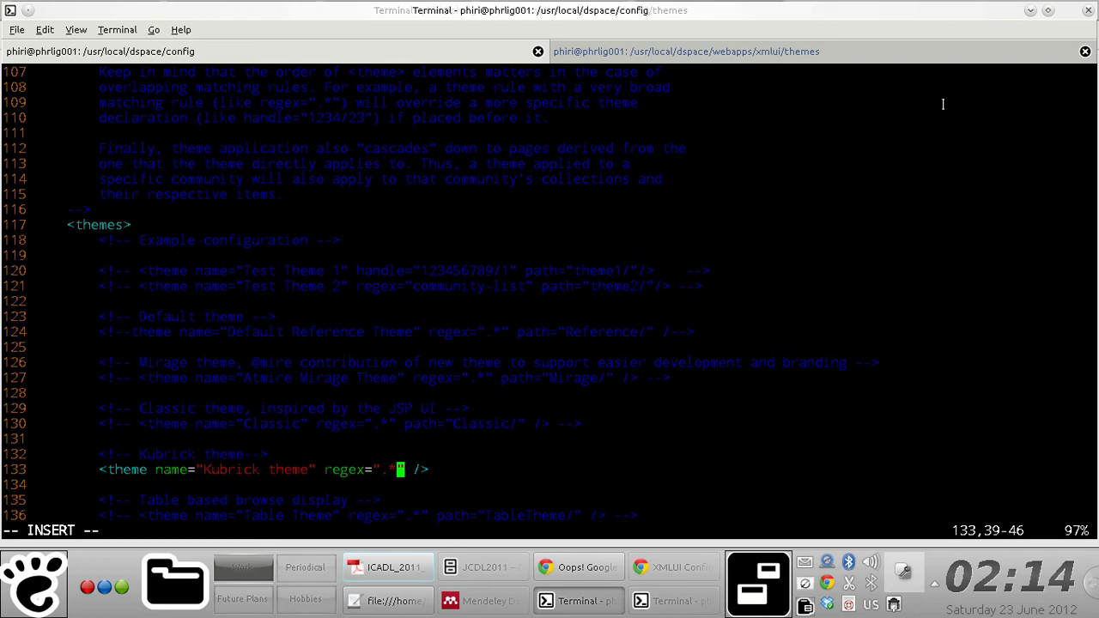
{"action": "key", "text": "Left"}
{"action": "key", "text": "Left"}
{"action": "key", "text": "Left"}
{"action": "key", "text": "Left"}
{"action": "key", "text": "Left"}
{"action": "key", "text": "Left"}
{"action": "key", "text": "Right"}
{"action": "key", "text": "Right"}
{"action": "key", "text": "Right"}
{"action": "key", "text": "Right"}
{"action": "key", "text": "Right"}
{"action": "key", "text": "Right"}
Add an empty path="" attribute after the regex on line 133.
{"action": "left_click_drag", "start_coordinate": [325, 470], "coordinate": [404, 470]}
{"action": "key", "text": "Right"}
{"action": "key", "text": "Right"}
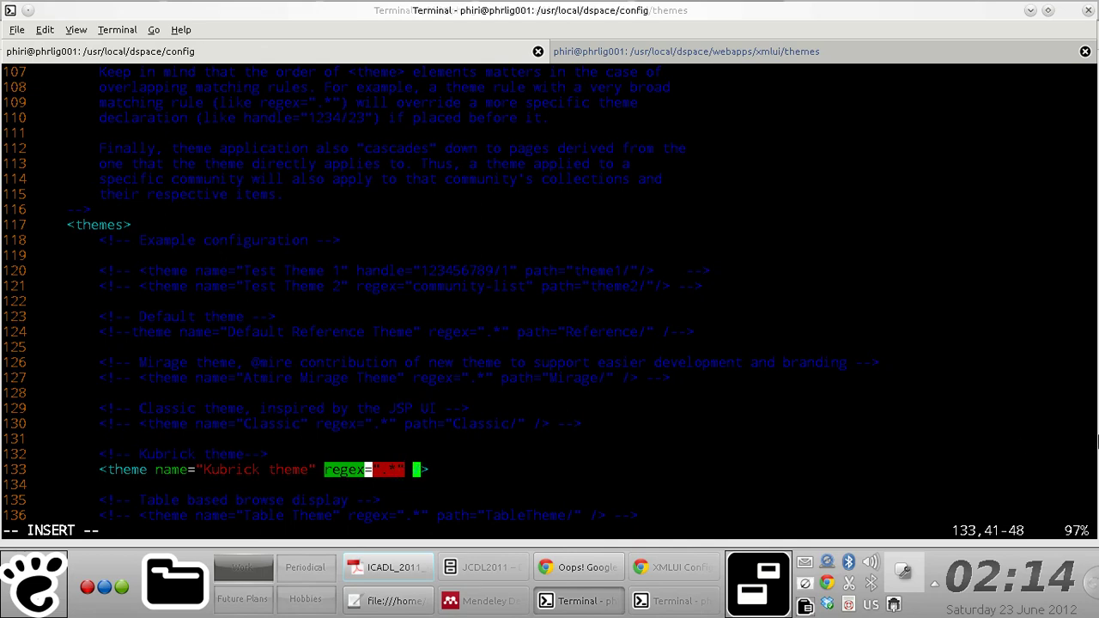
{"action": "key", "text": "BackSpace"}
{"action": "double_click", "coordinate": [846, 420]}
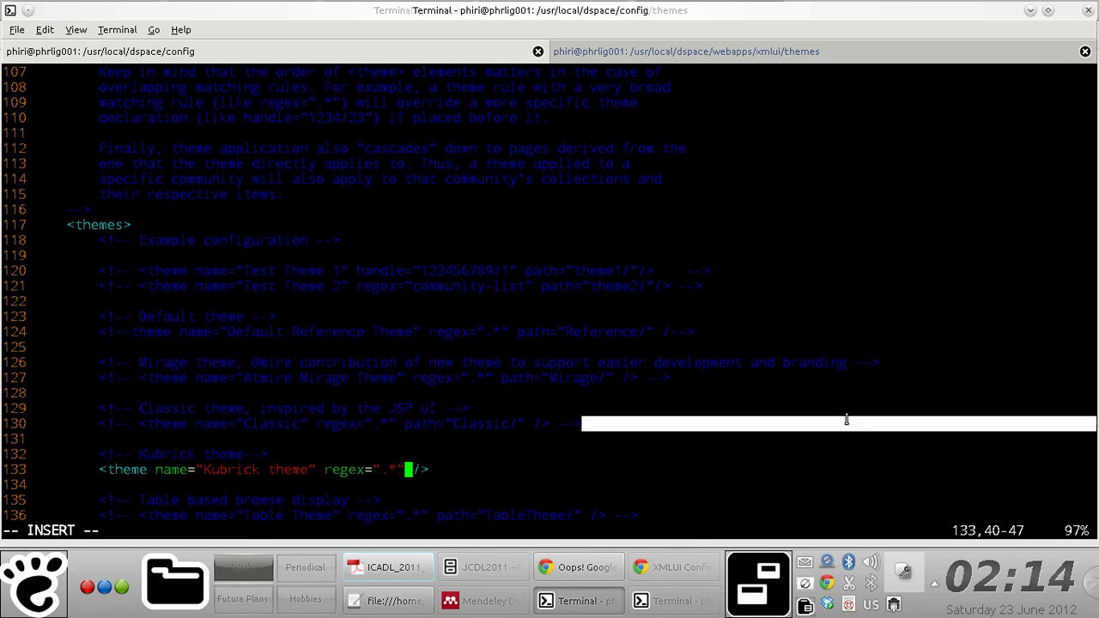
{"action": "type", "text": "path"}
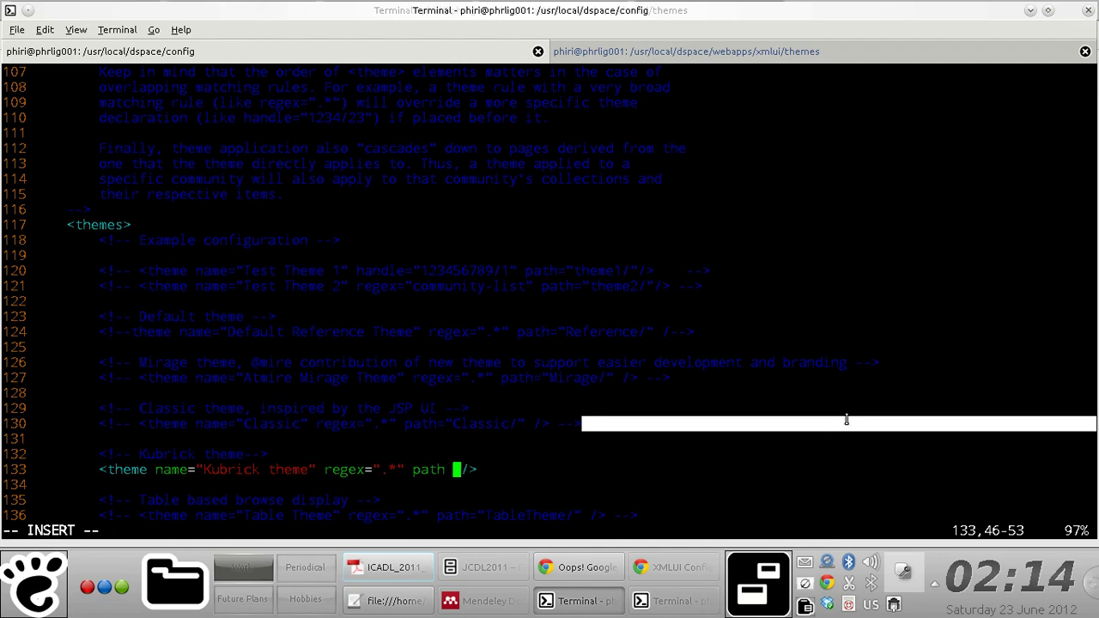
{"action": "key", "text": "BackSpace"}
{"action": "type", "text": "=\"\""}
{"action": "key", "text": "Left"}
{"action": "key", "text": "Left"}
Copy Kubrick from the themes listing and set the path to "Kubrick/", leaving insert mode.
{"action": "left_click", "coordinate": [632, 53]}
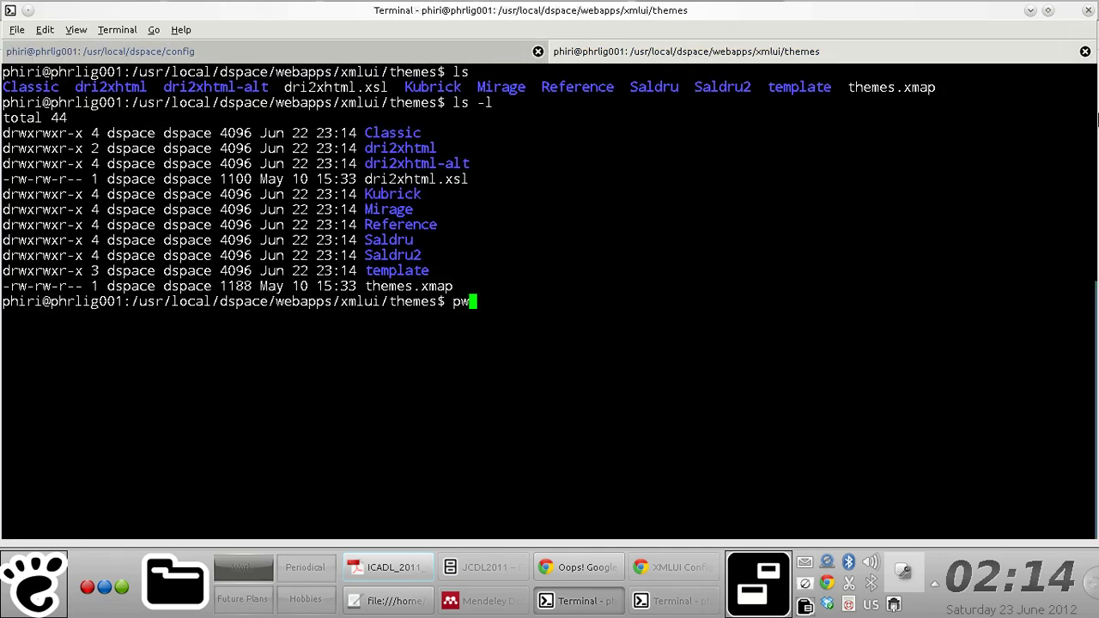
{"action": "double_click", "coordinate": [407, 195]}
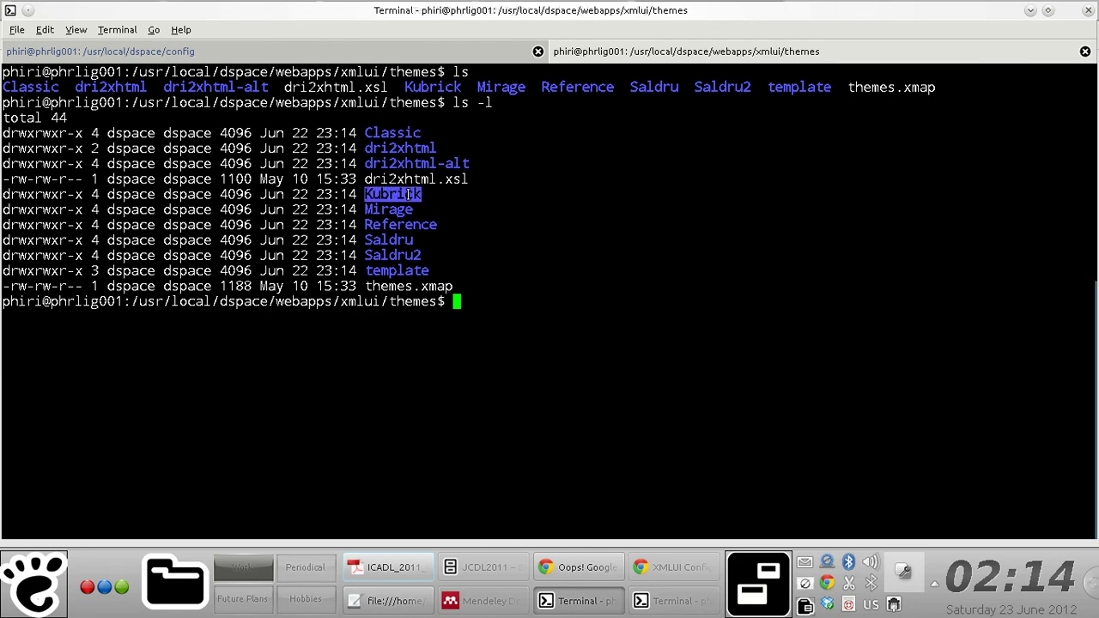
{"action": "right_click", "coordinate": [407, 194]}
{"action": "left_click", "coordinate": [480, 244]}
{"action": "left_click", "coordinate": [464, 54]}
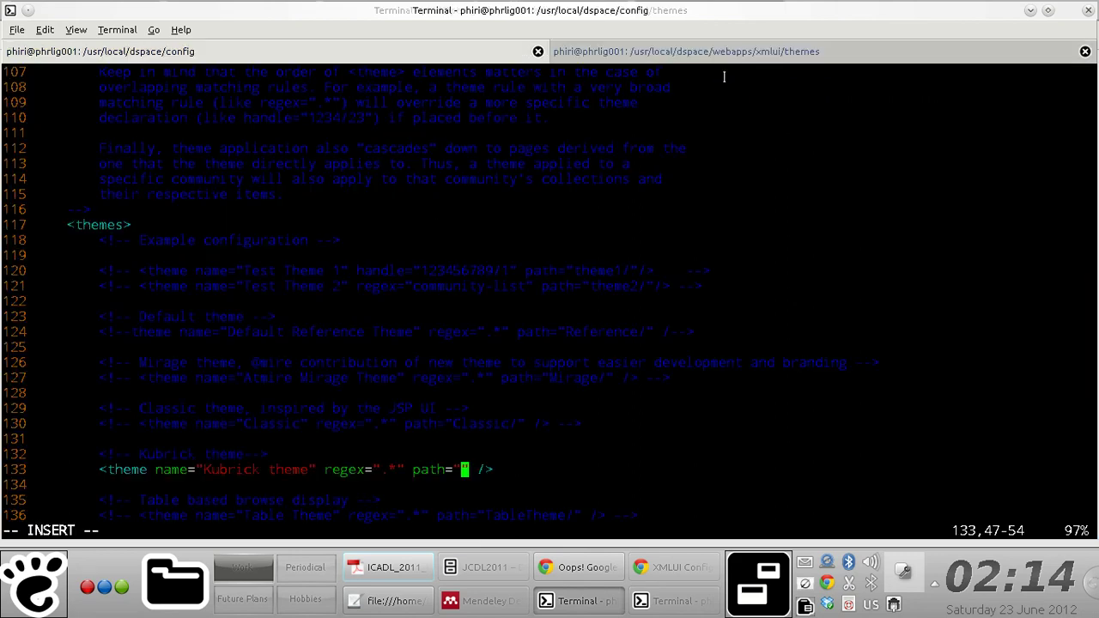
{"action": "key", "text": "ctrl+shift+v"}
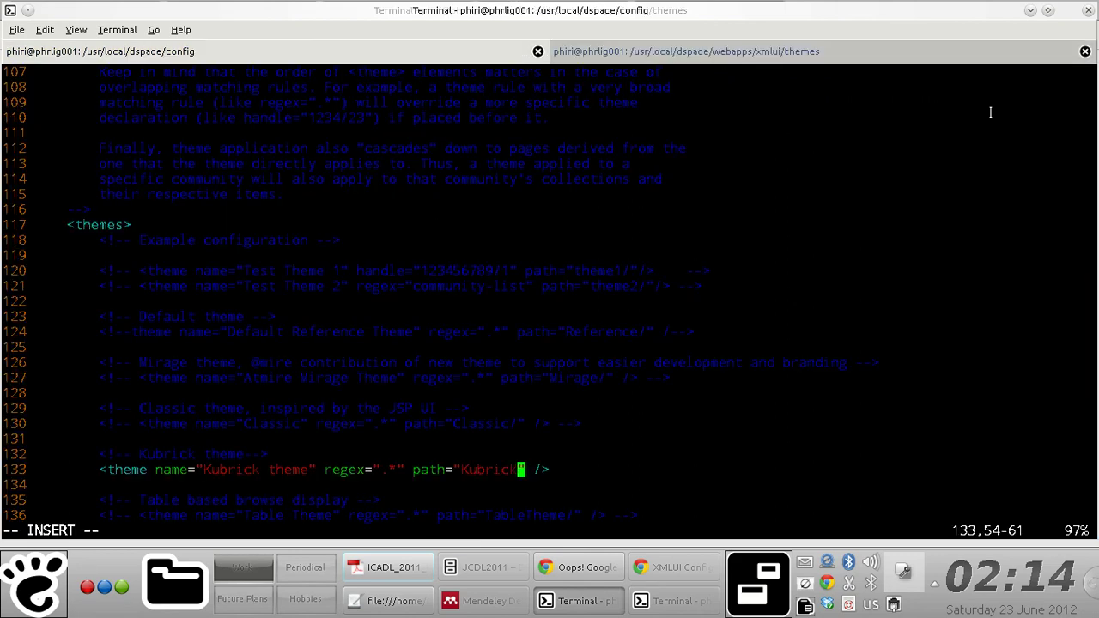
{"action": "type", "text": "/"}
{"action": "key", "text": "Escape"}
Save and quit vi with :wq, then run sudo invoke-rc.d tomcat6 start.
{"action": "type", "text": ":wq"}
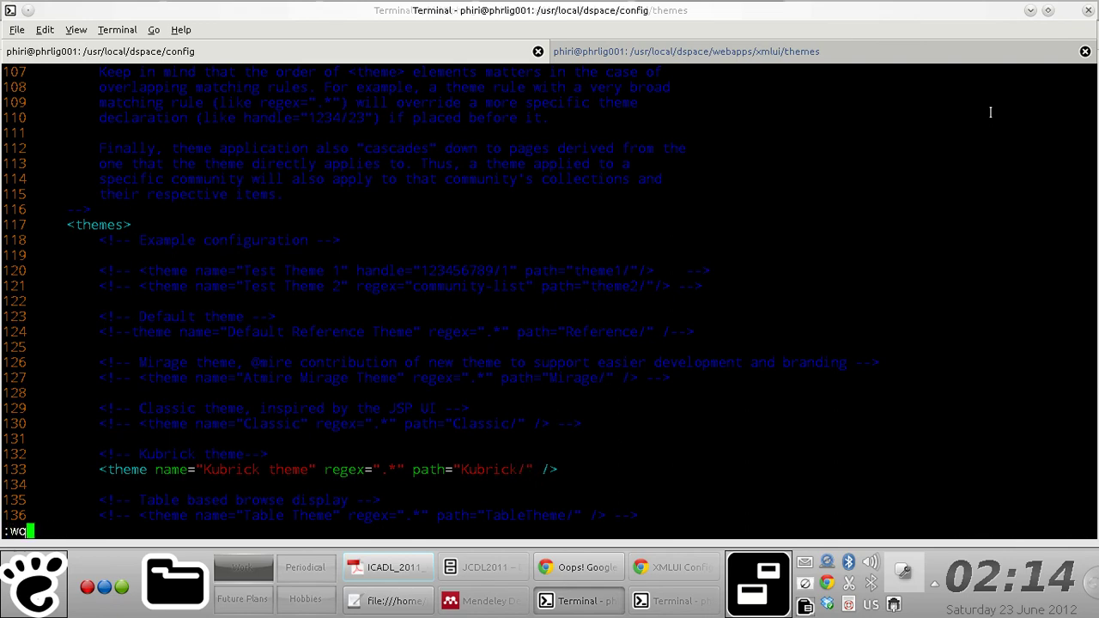
{"action": "key", "text": "Return"}
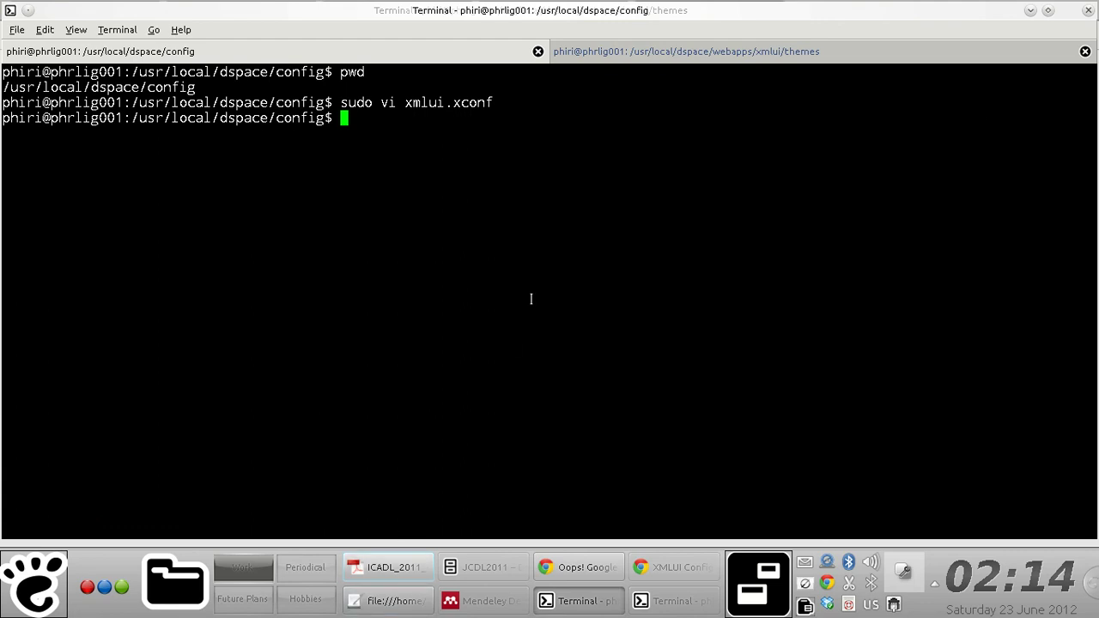
{"action": "type", "text": "sudo inv"}
{"action": "key", "text": "Tab"}
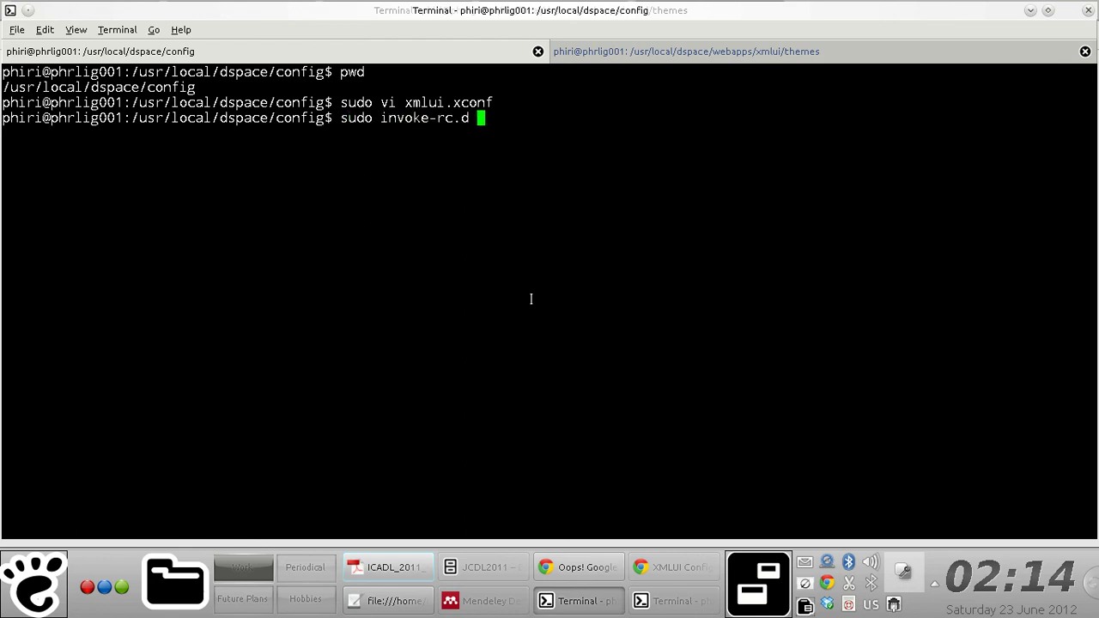
{"action": "type", "text": "tom"}
{"action": "key", "text": "Tab"}
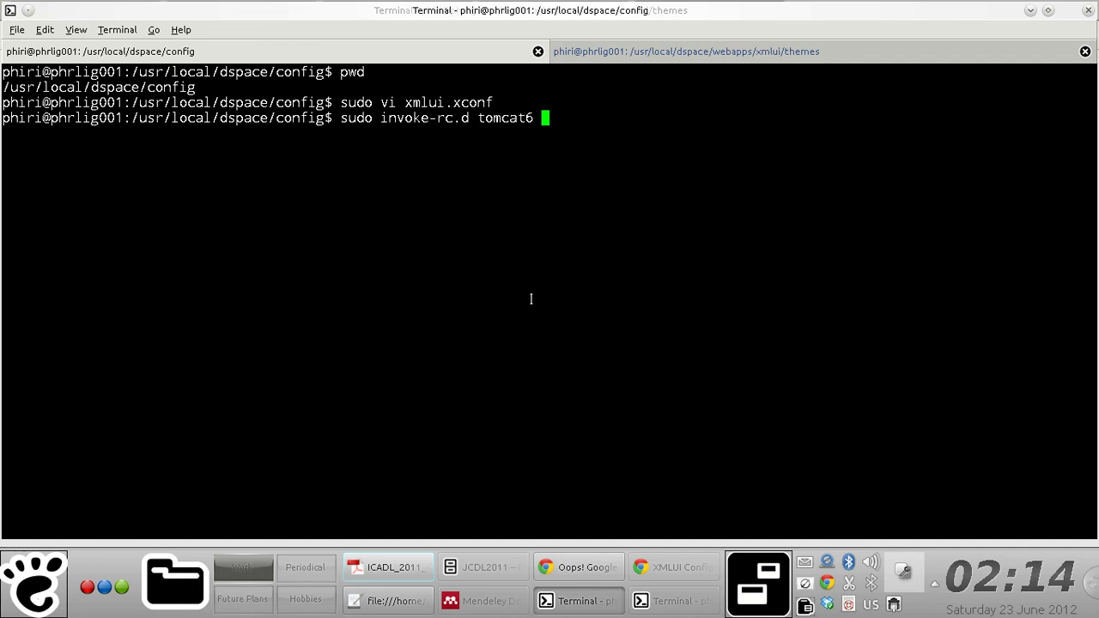
{"action": "type", "text": "re"}
{"action": "key", "text": "BackSpace"}
{"action": "key", "text": "BackSpace"}
{"action": "type", "text": "start"}
{"action": "key", "text": "Return"}
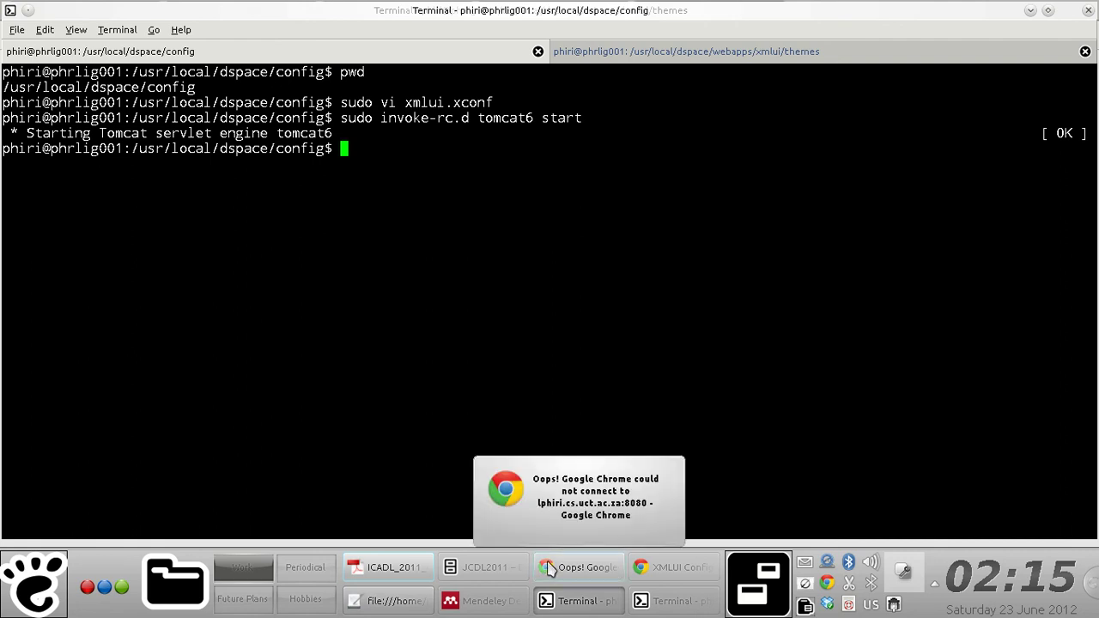
Reload the DSpace xmlui page in Chrome and scroll through the repository home page.
{"action": "left_click", "coordinate": [586, 571]}
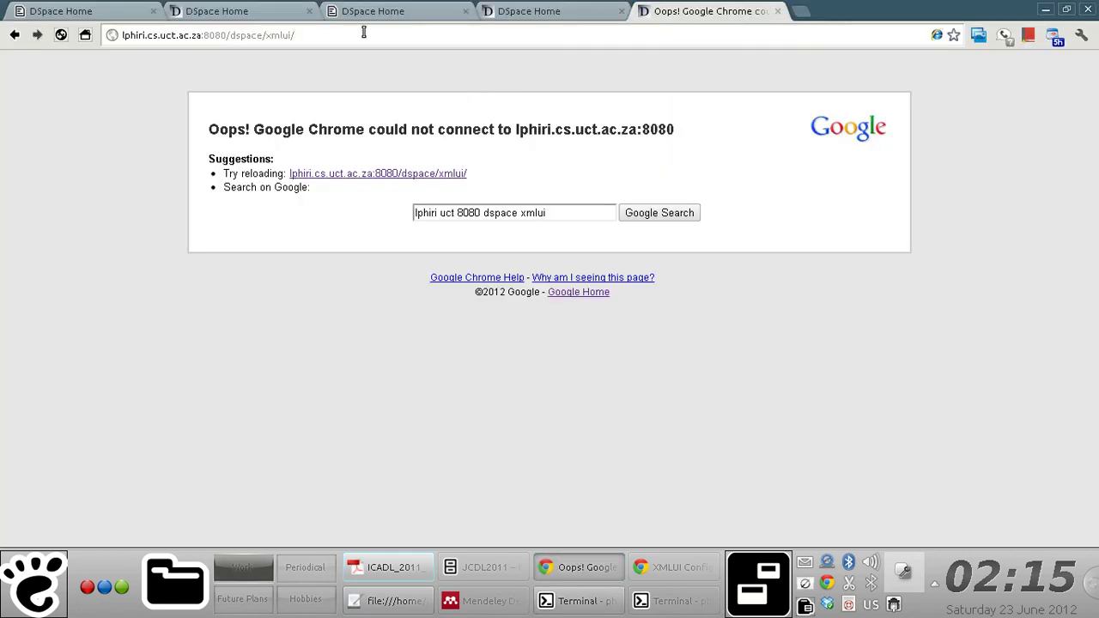
{"action": "key", "text": "F5"}
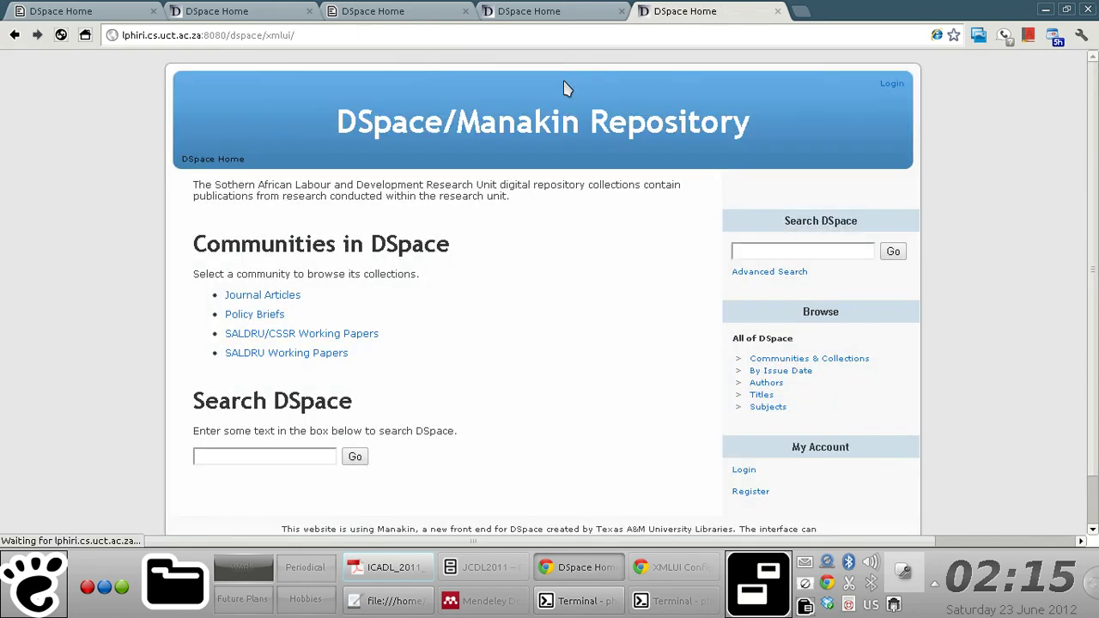
{"action": "scroll", "coordinate": [756, 429], "scroll_direction": "down", "scroll_amount": 2}
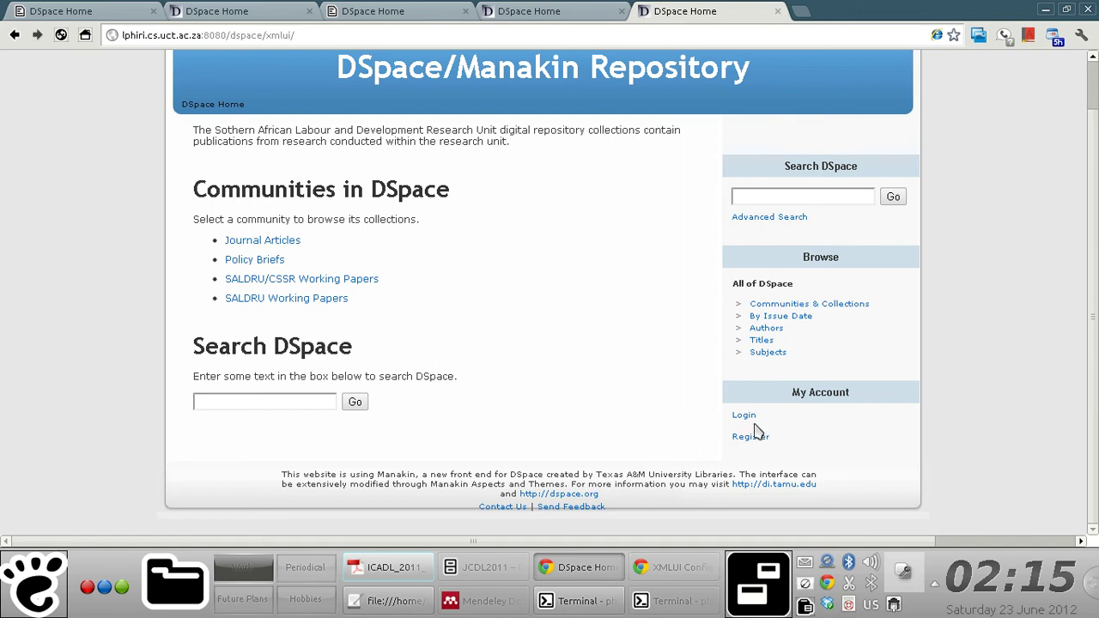
{"action": "left_click_drag", "start_coordinate": [1096, 332], "coordinate": [1052, 350]}
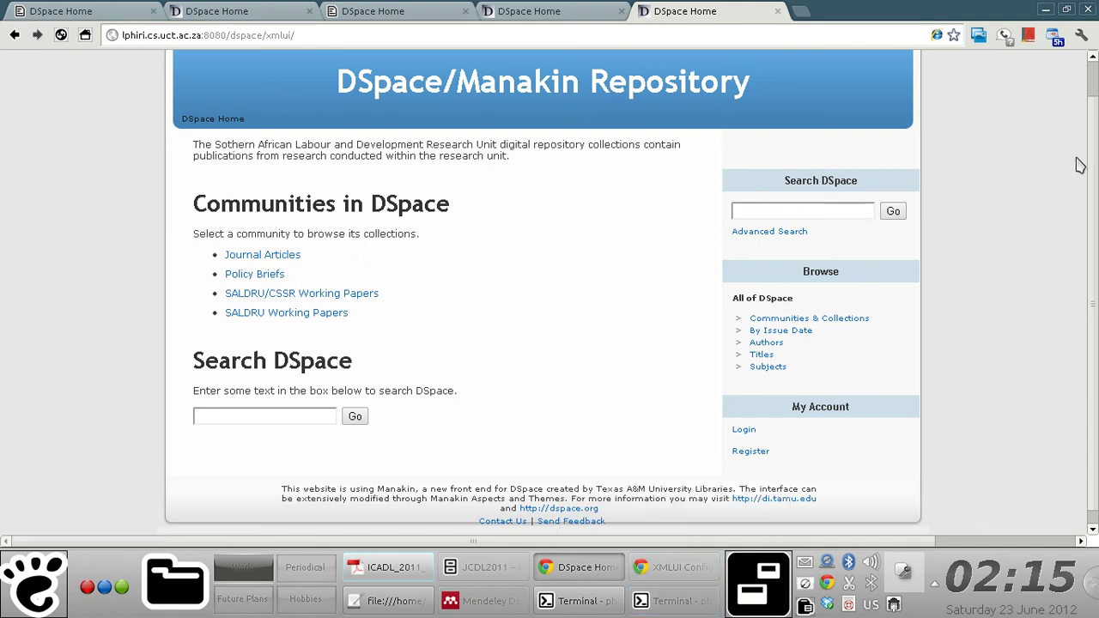
{"action": "scroll", "coordinate": [1089, 258], "scroll_direction": "up", "scroll_amount": 1}
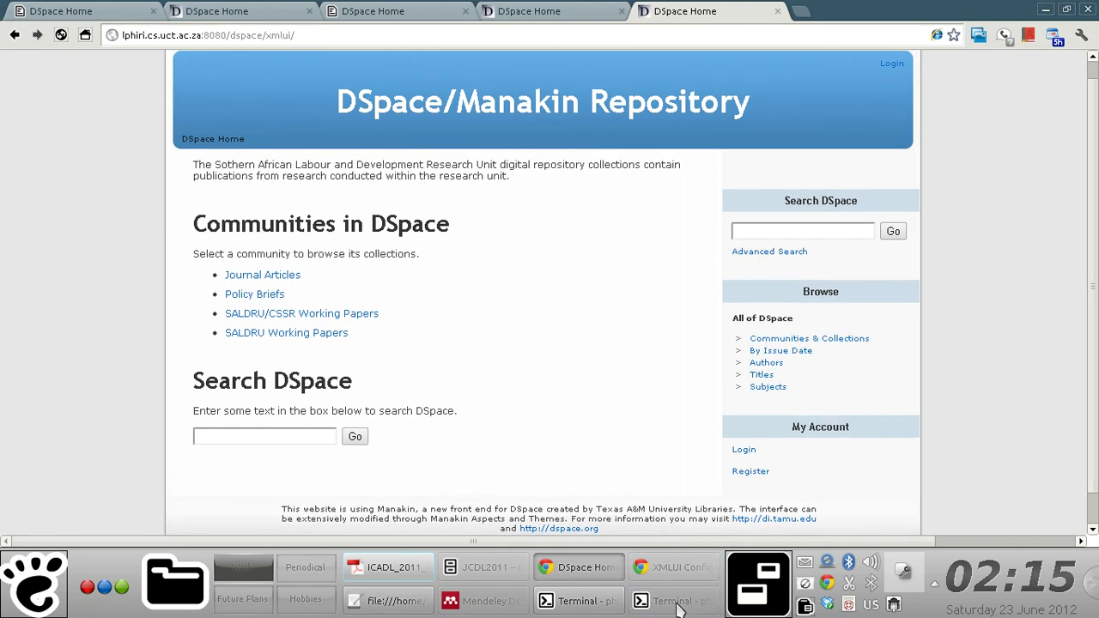